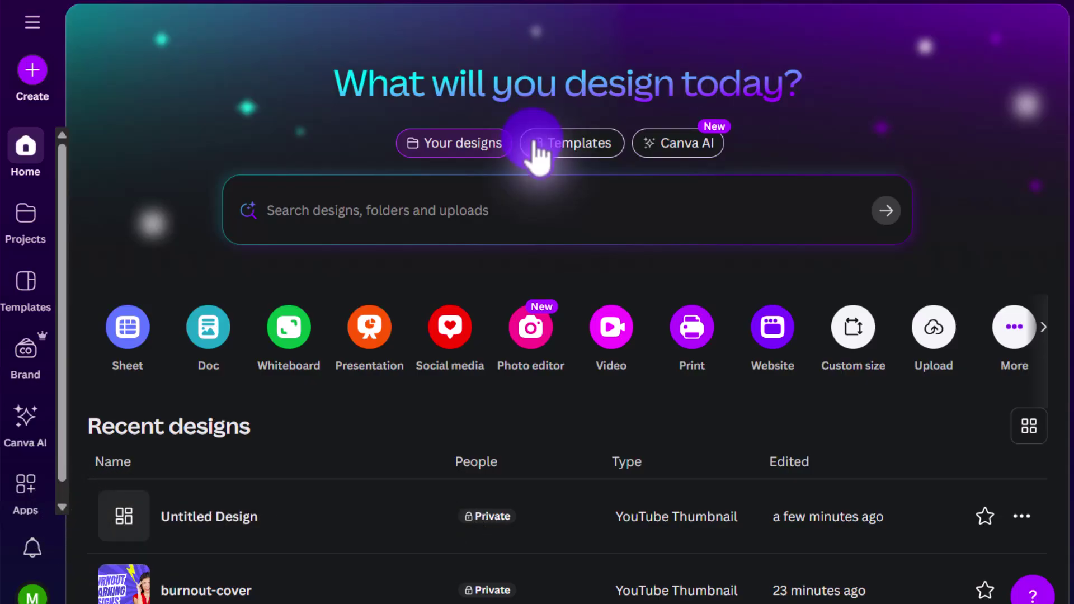
Search the Create a design options for 'youtube thumbnail'.
click(33, 73)
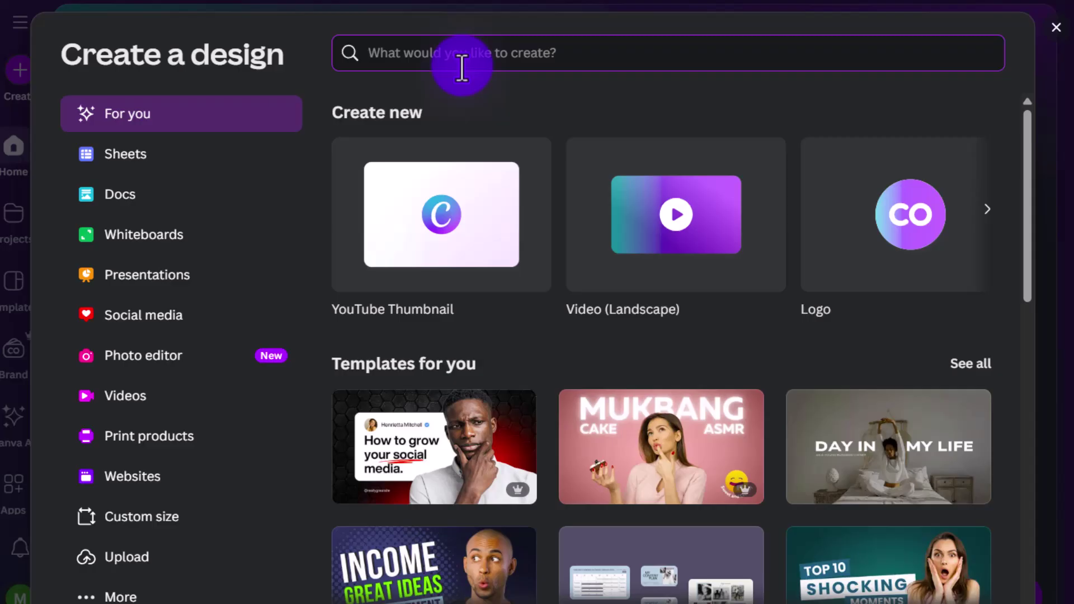
click(474, 55)
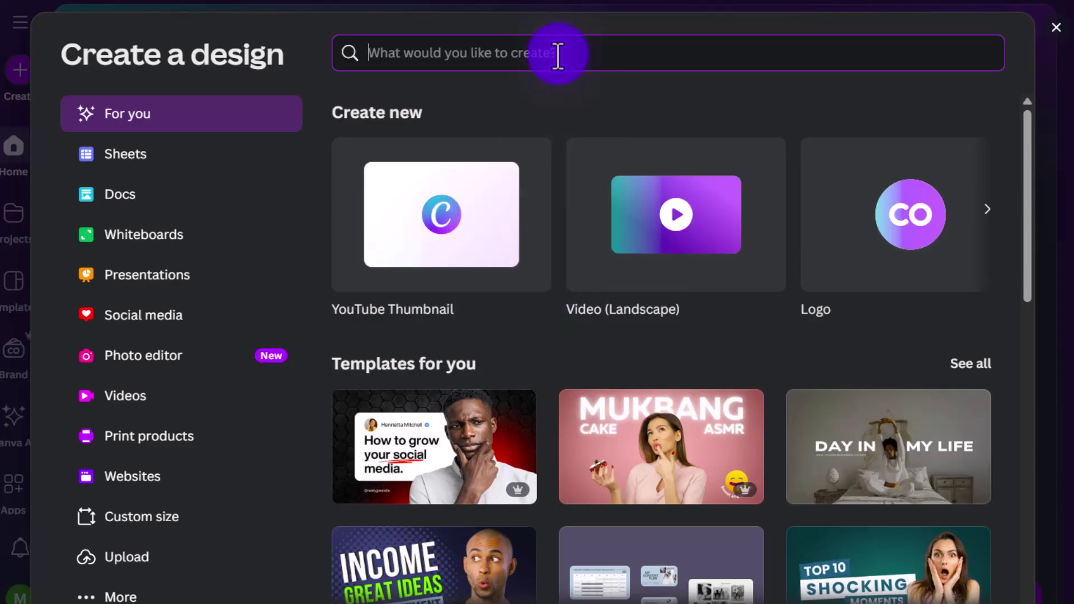
text(youtube t)
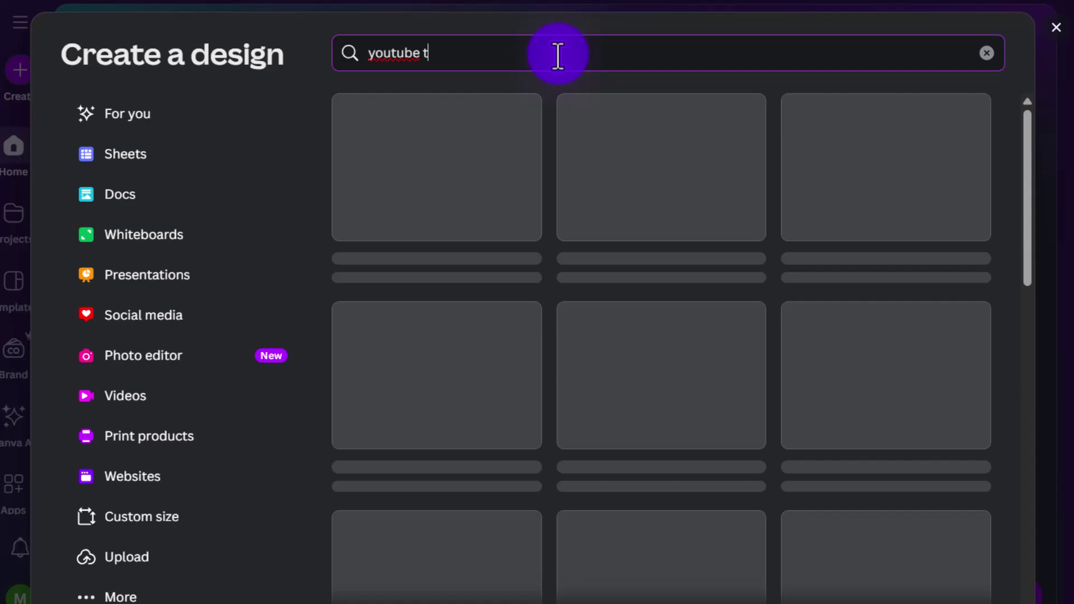
text(humbnail)
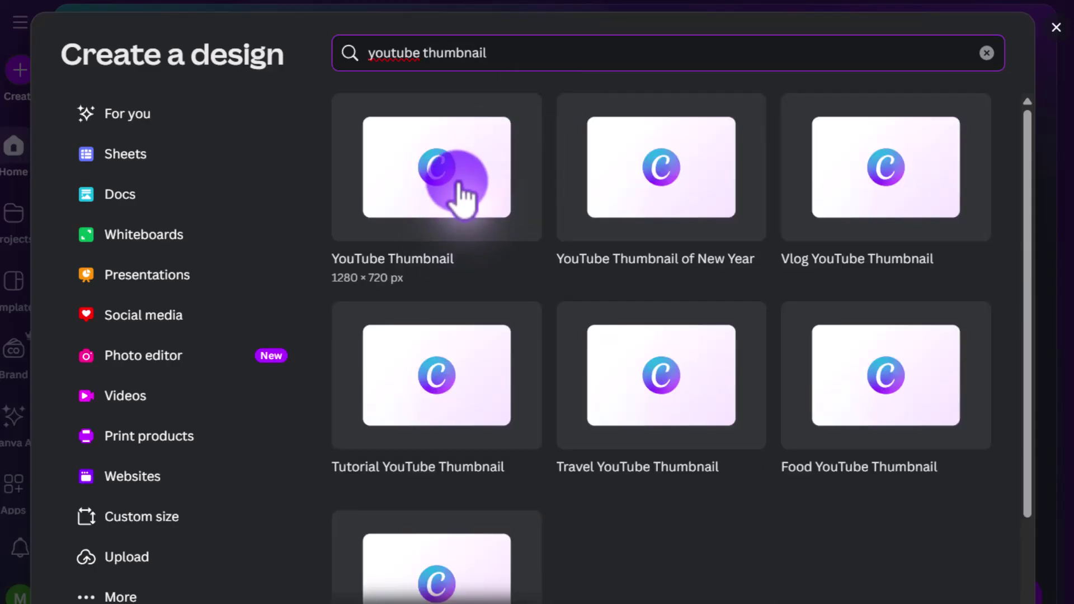
Start a blank 1280 × 720 YouTube Thumbnail design and select its empty page.
click(455, 202)
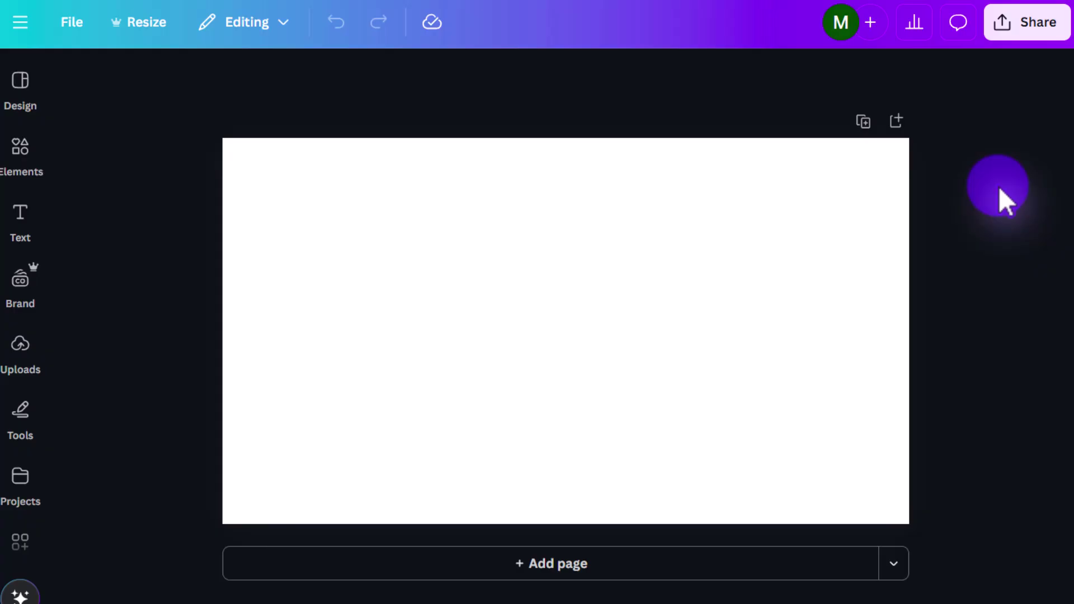
click(756, 220)
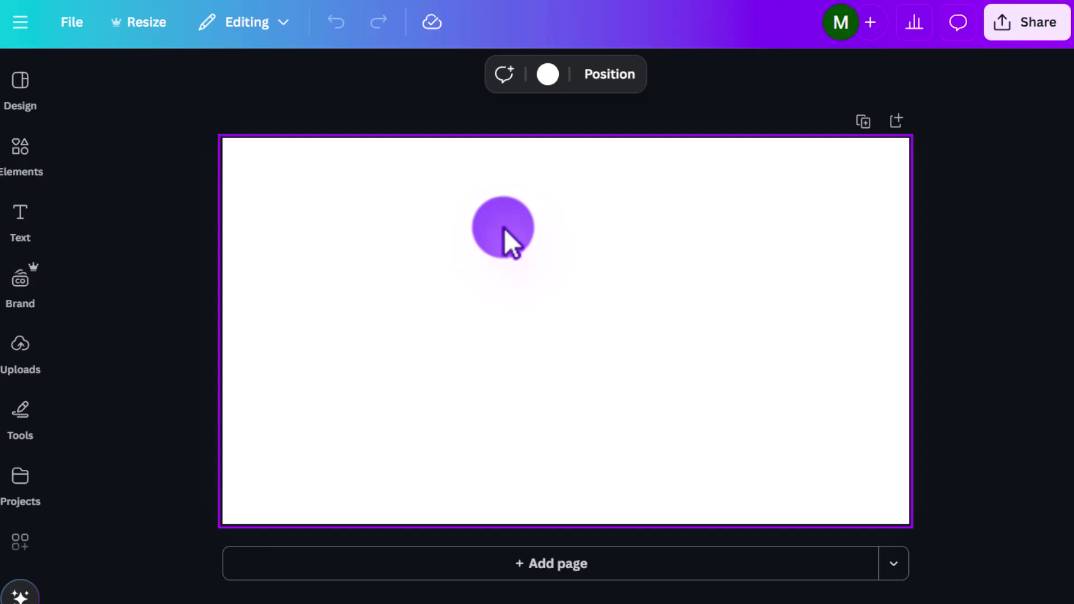
click(22, 84)
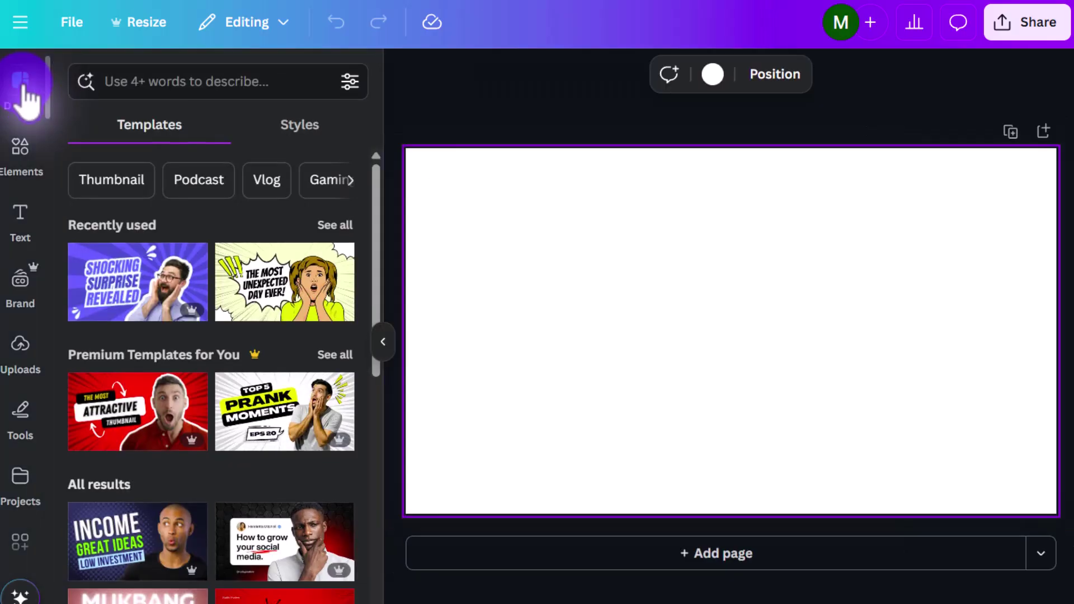
click(202, 79)
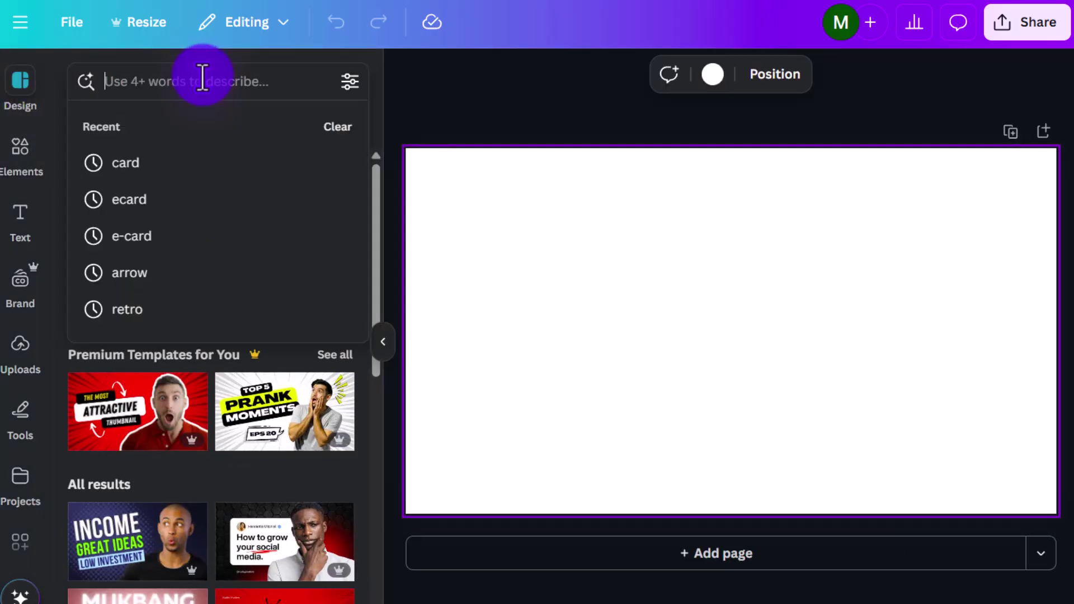
text(thumbnail)
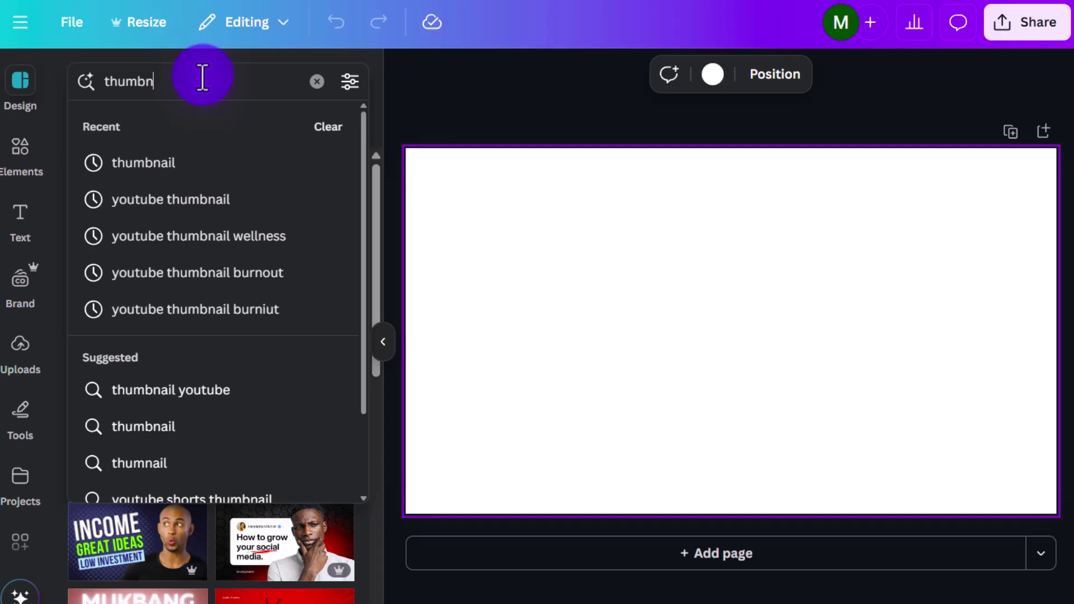
click(317, 82)
click(100, 181)
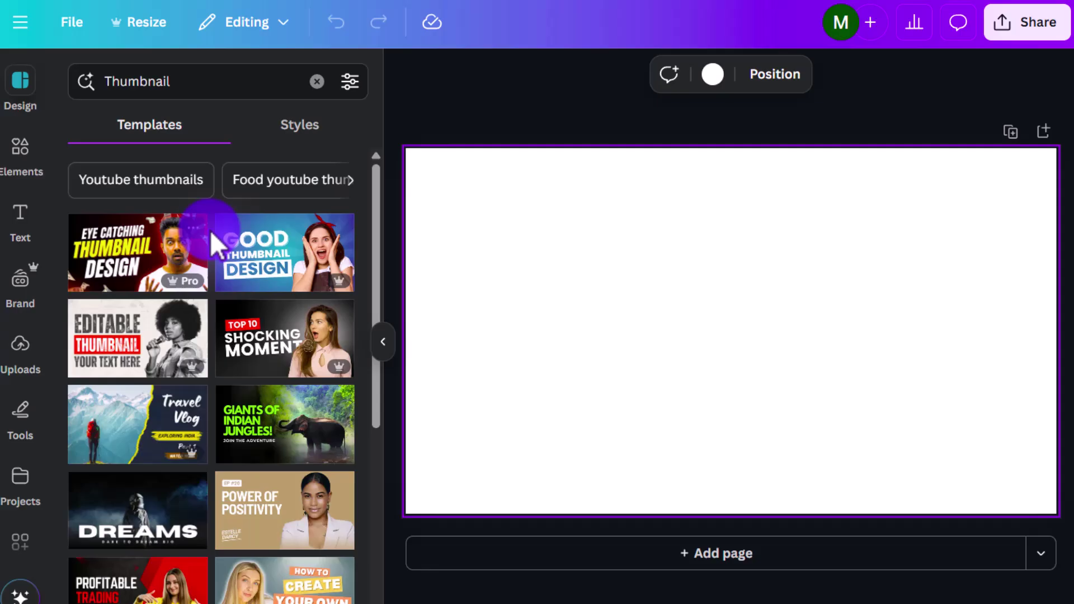
scroll(266, 358, down, 5)
scroll(268, 353, down, 5)
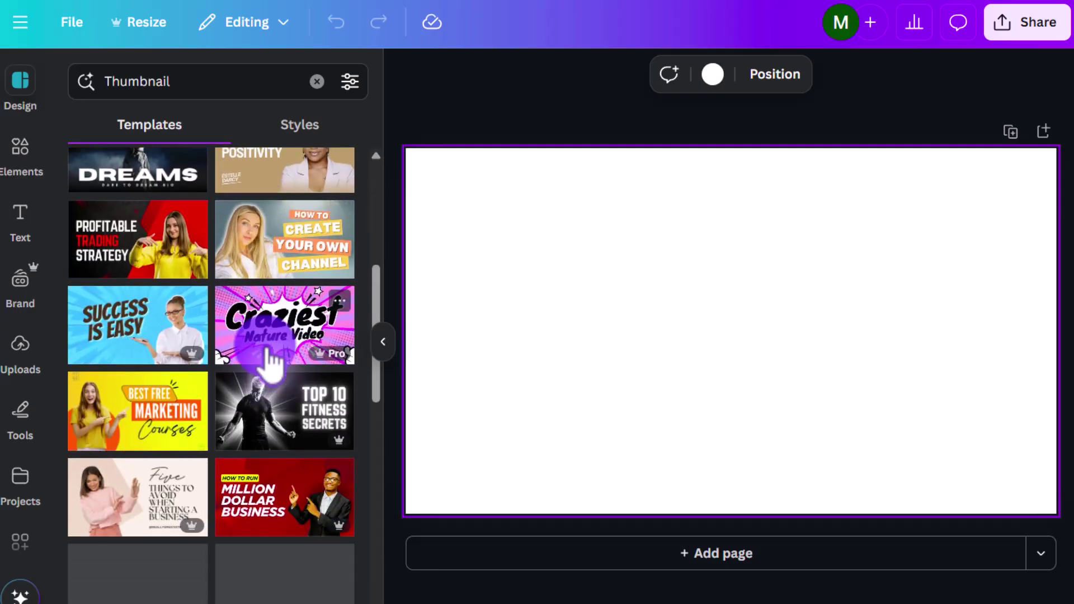
scroll(269, 363, down, 2)
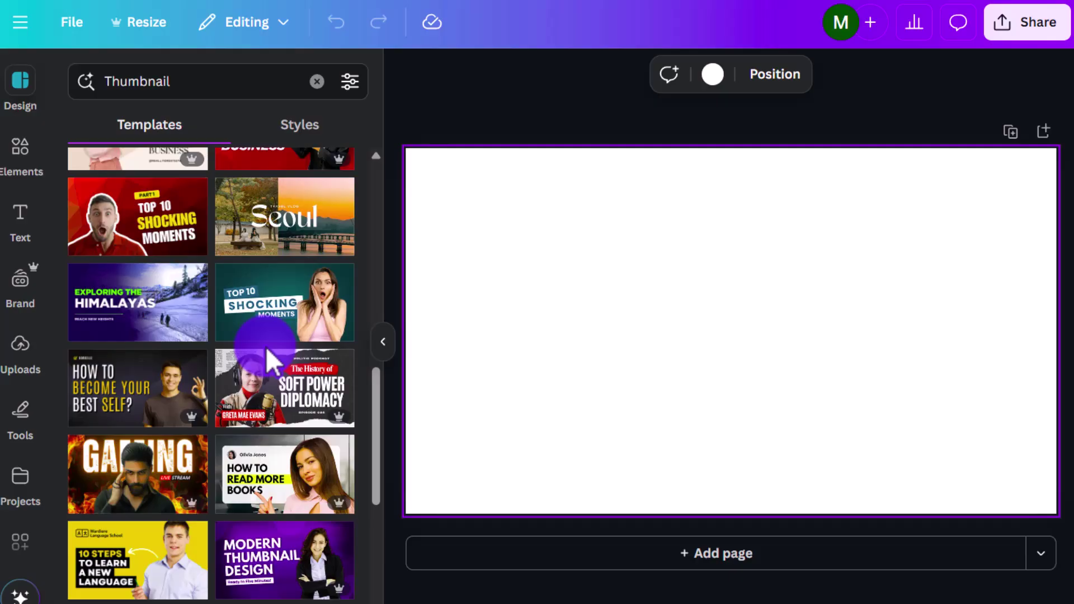
scroll(267, 347, down, 2)
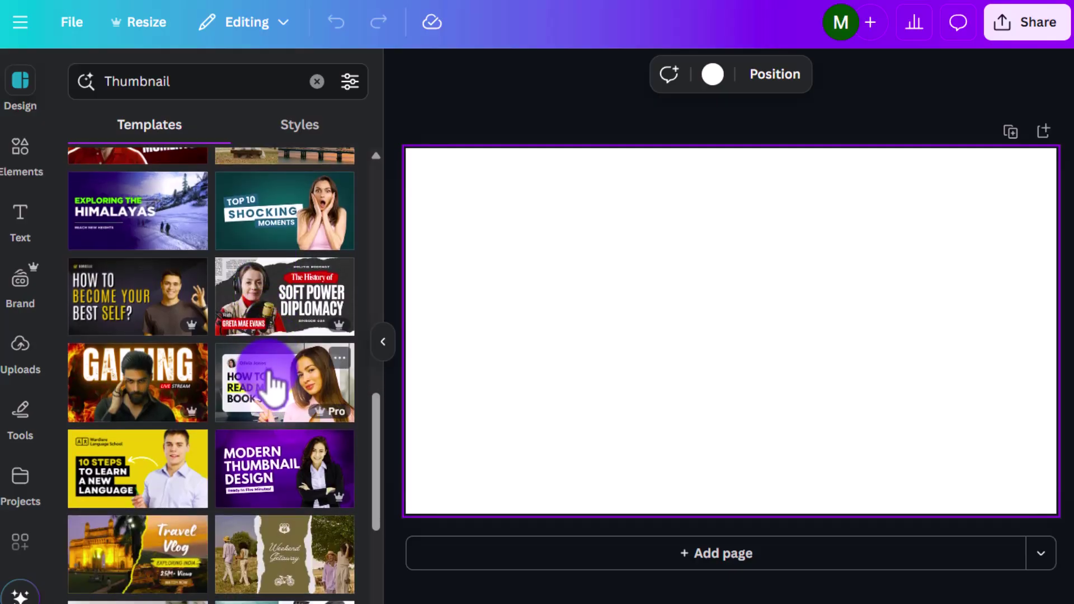
scroll(272, 386, down, 3)
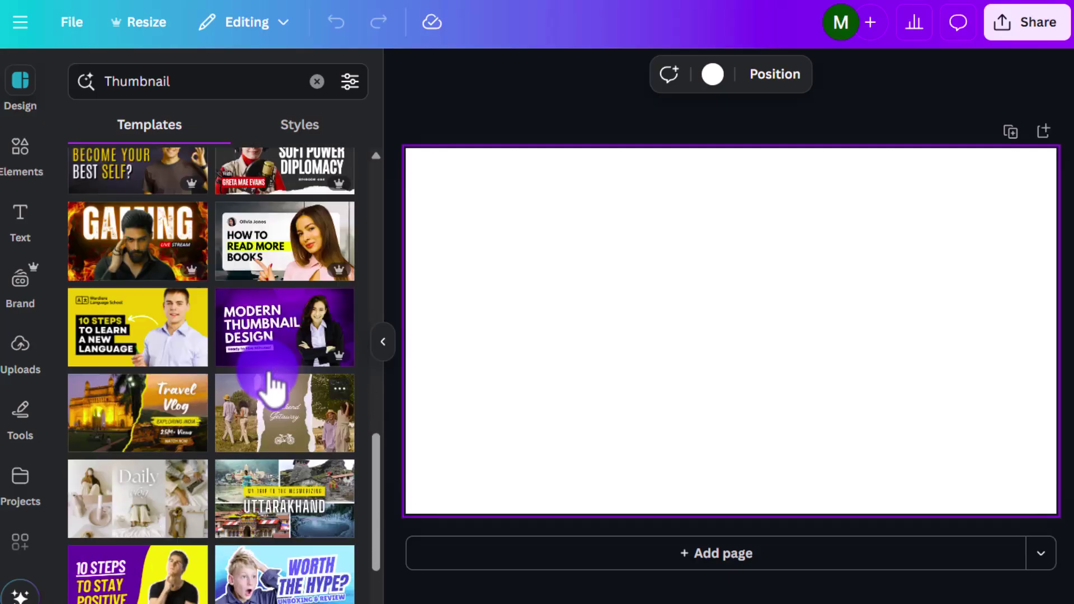
click(154, 132)
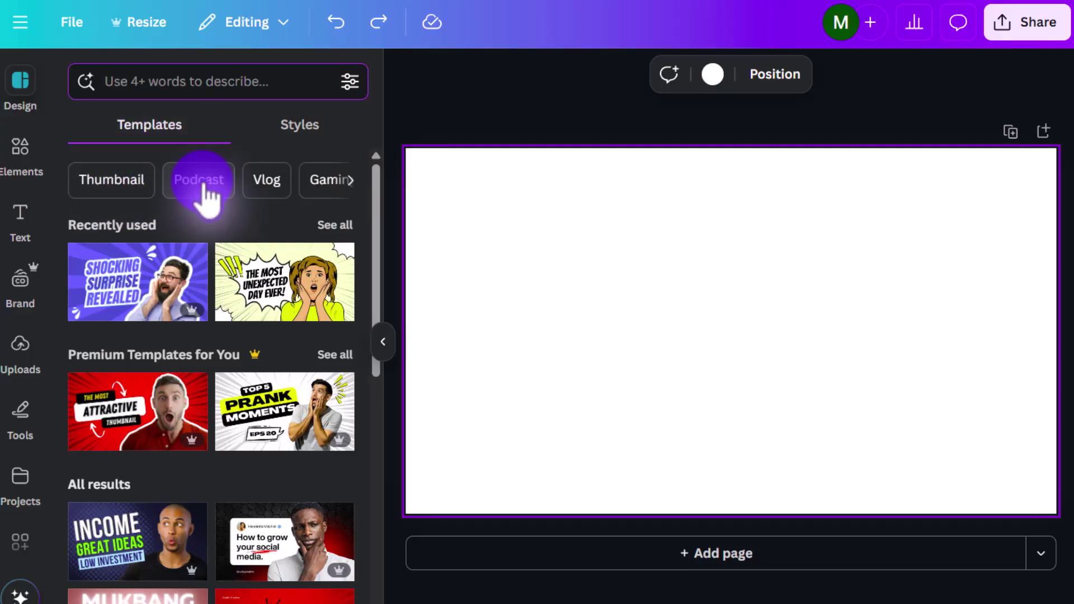
click(350, 181)
click(352, 182)
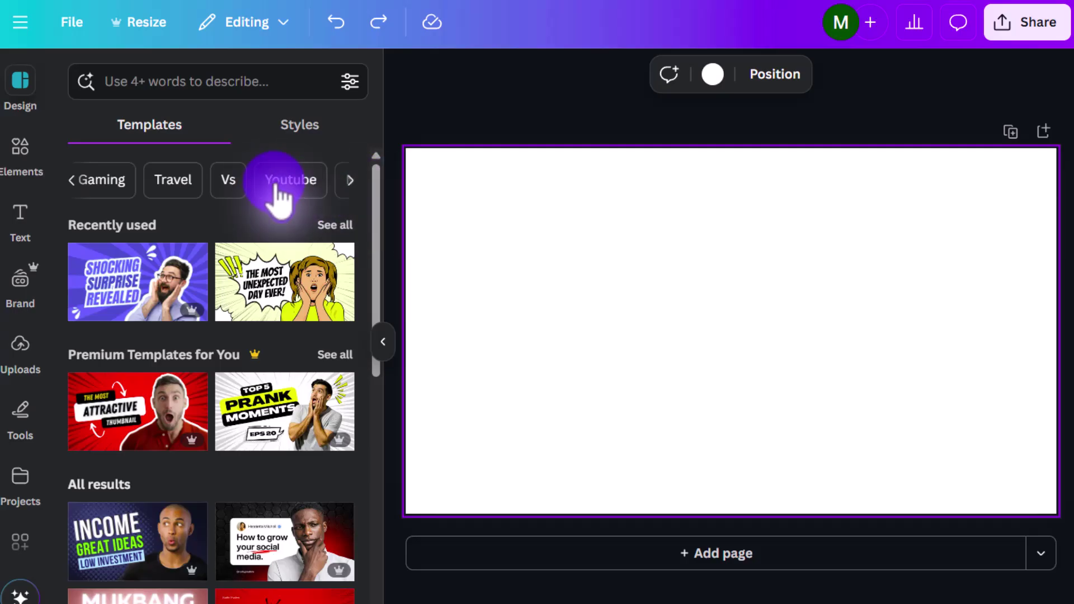
Browse the Travel template category and its subcategories.
click(174, 183)
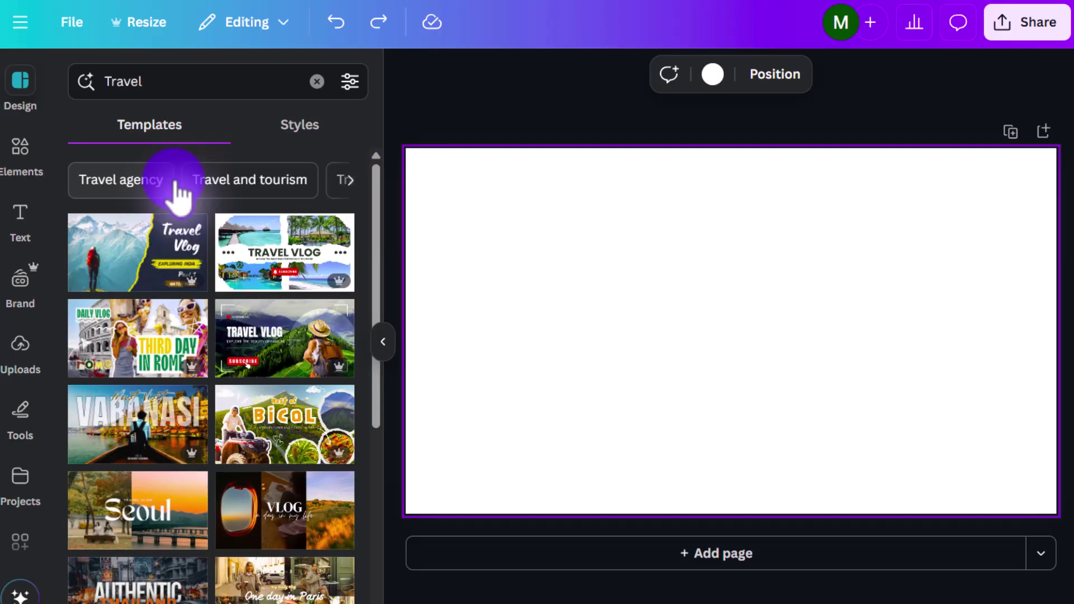
scroll(212, 378, down, 12)
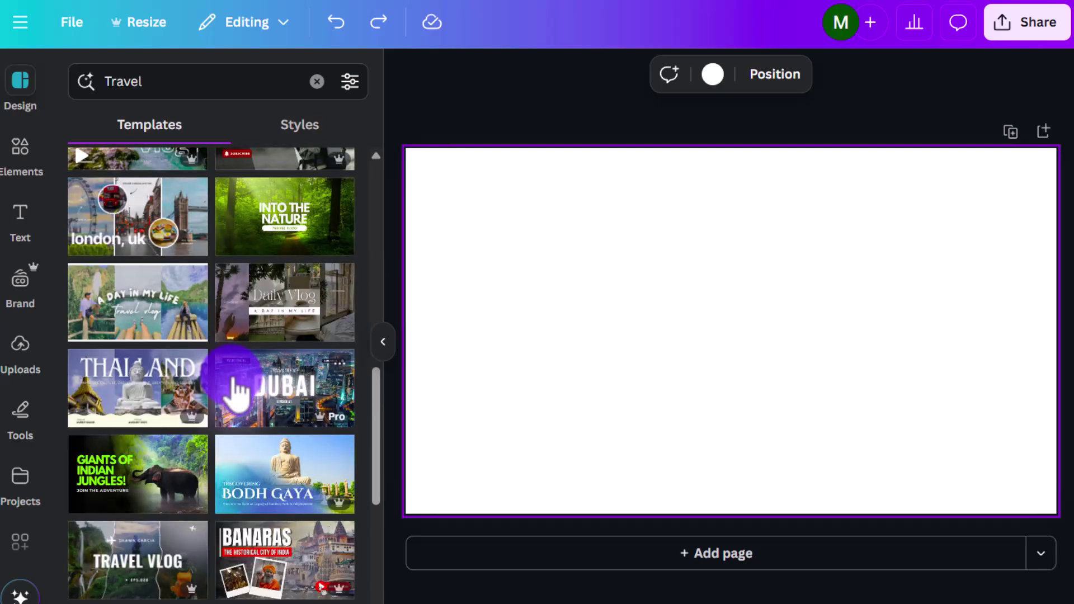
scroll(224, 376, up, 12)
click(351, 182)
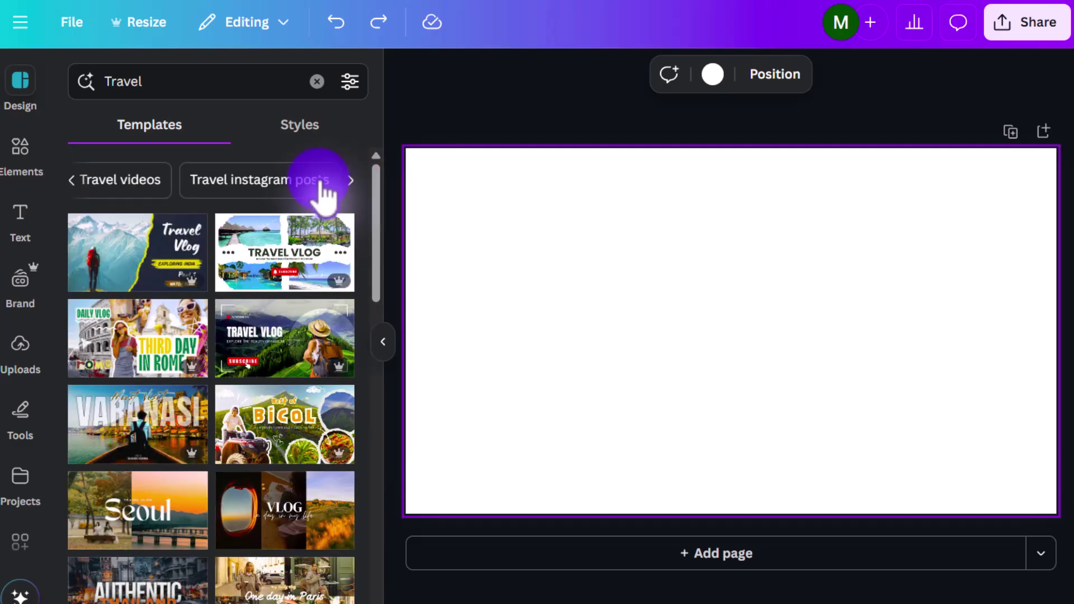
Search templates for 'wellness' and reveal its subcategories.
click(206, 82)
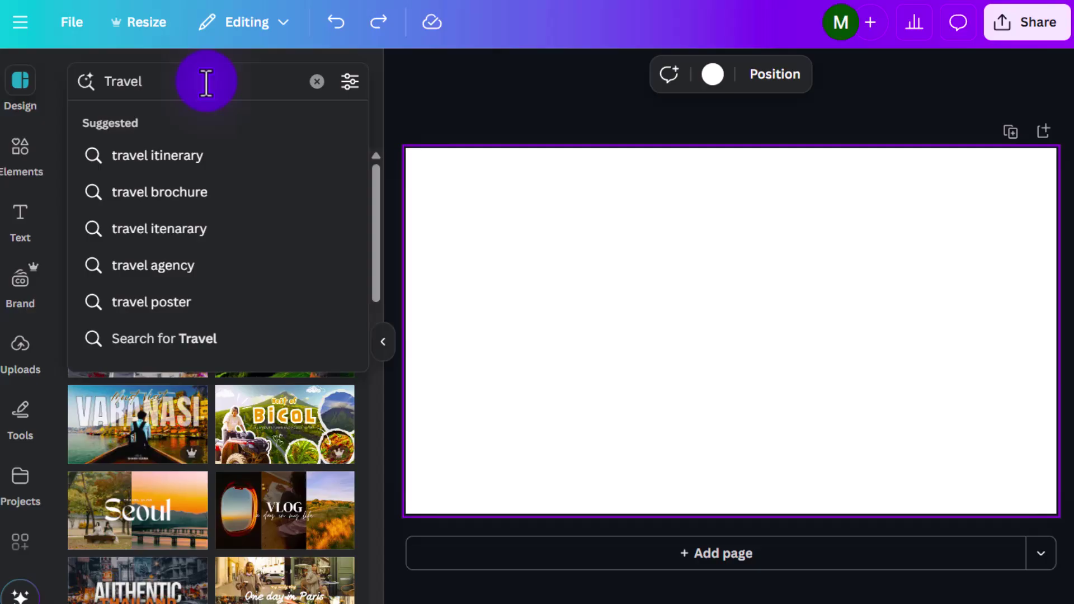
key(ctrl+a)
key(BackSpace)
text(wellness)
key(Return)
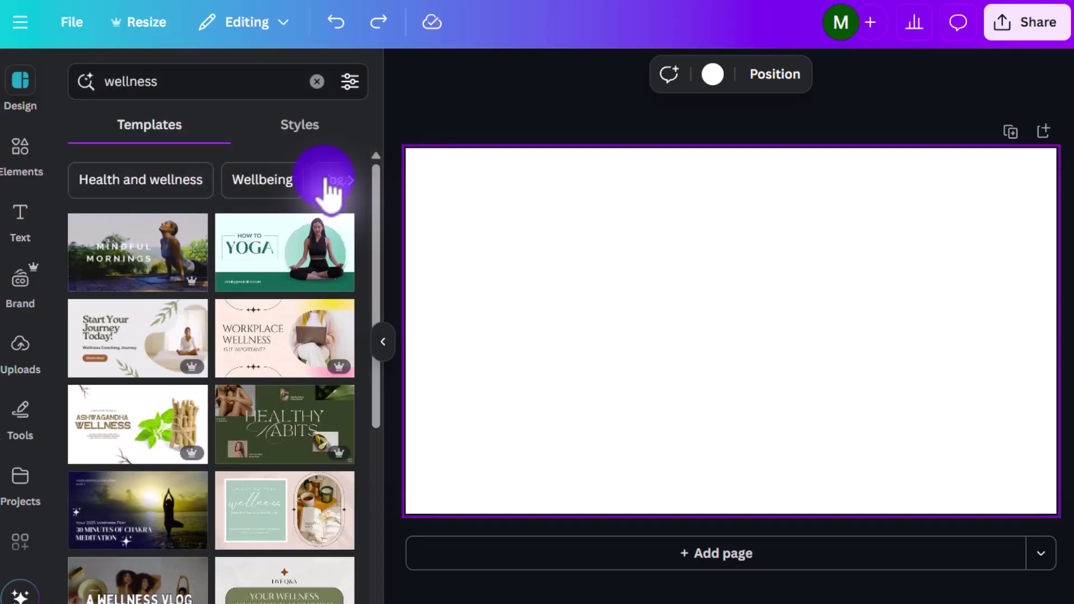
click(350, 180)
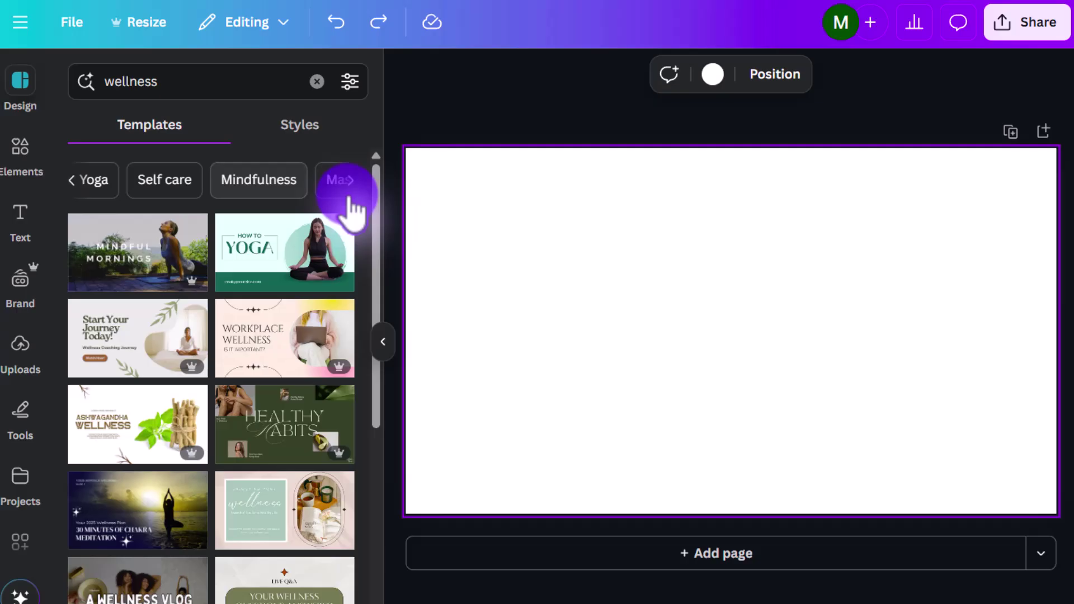
Replace the template search with 'youtube' to list YouTube thumbnail templates.
click(215, 84)
key(BackSpace)
key(BackSpace)
key(BackSpace)
key(BackSpace)
key(BackSpace)
key(BackSpace)
key(BackSpace)
key(BackSpace)
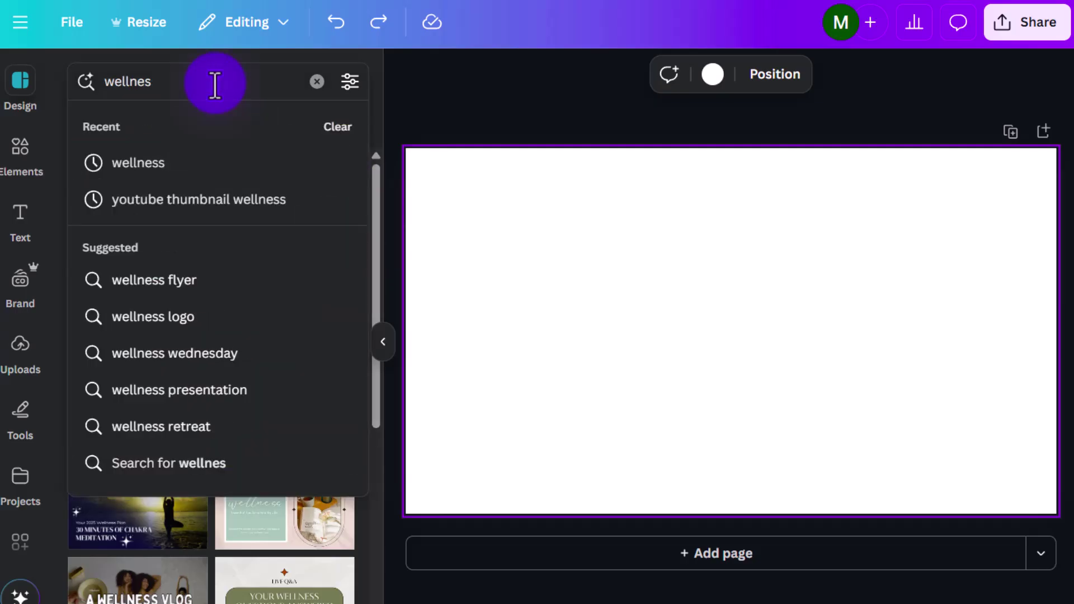
text(youtube)
key(Return)
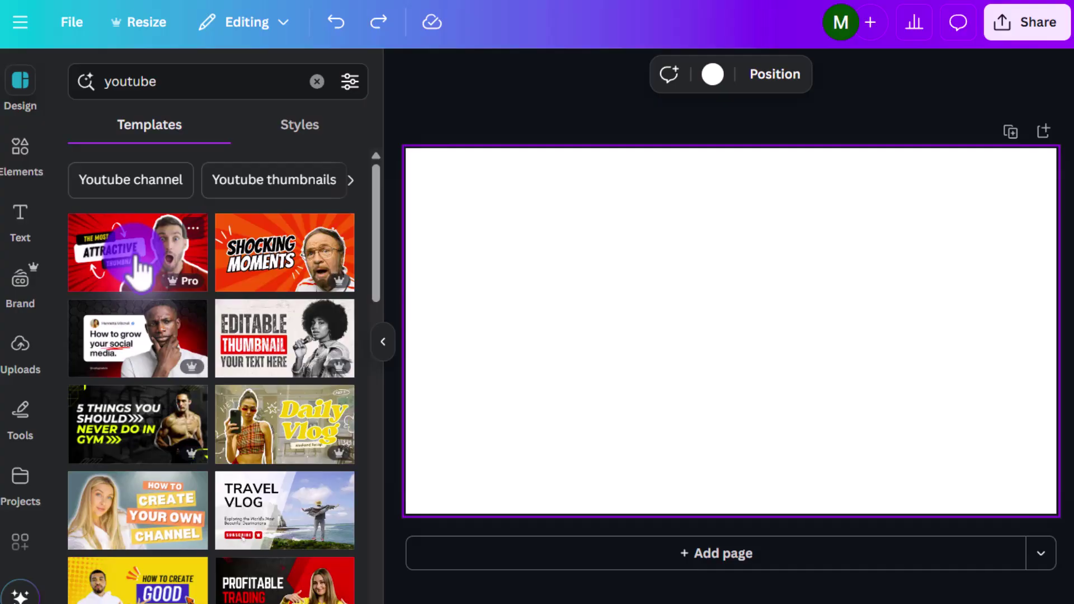
Apply the red 'THE MOST ATTRACTIVE THUMBNAIL' template, inspect its elements, then undo the last change.
click(140, 269)
click(206, 187)
click(710, 310)
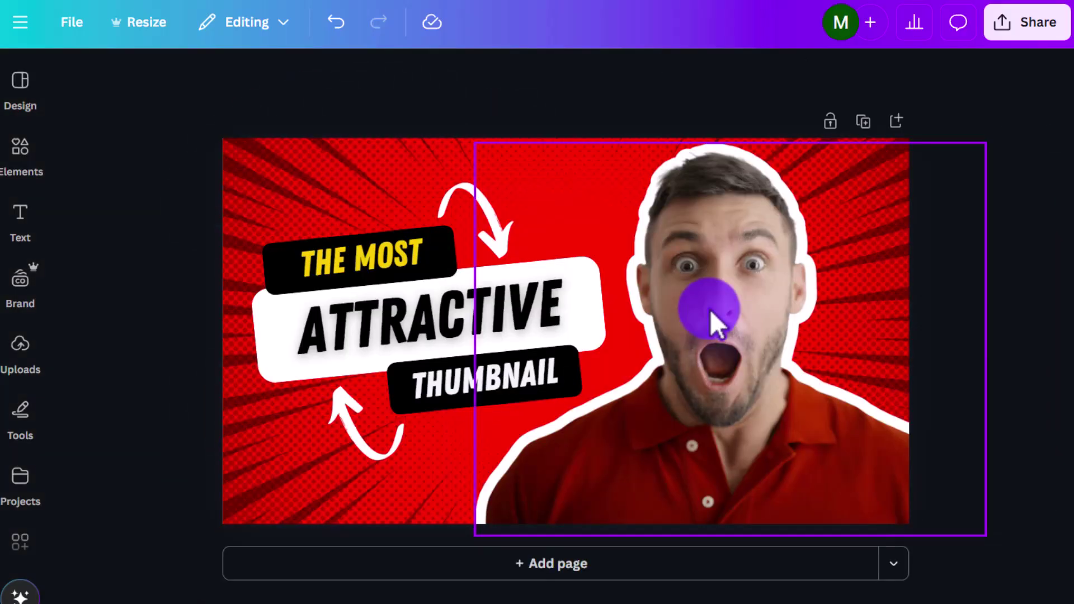
click(260, 302)
click(628, 386)
click(982, 272)
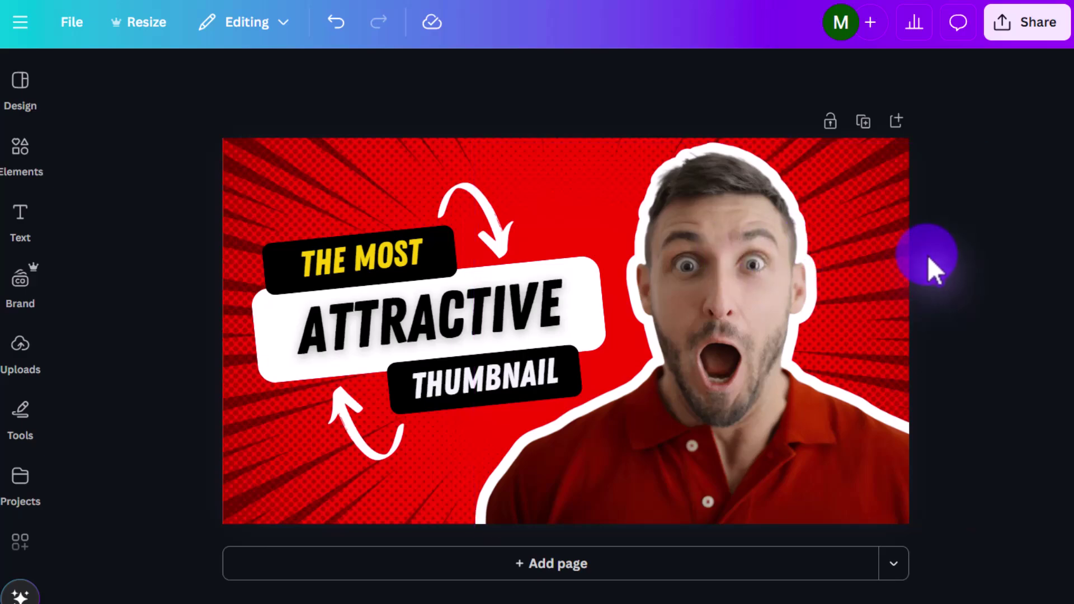
key(ctrl+z)
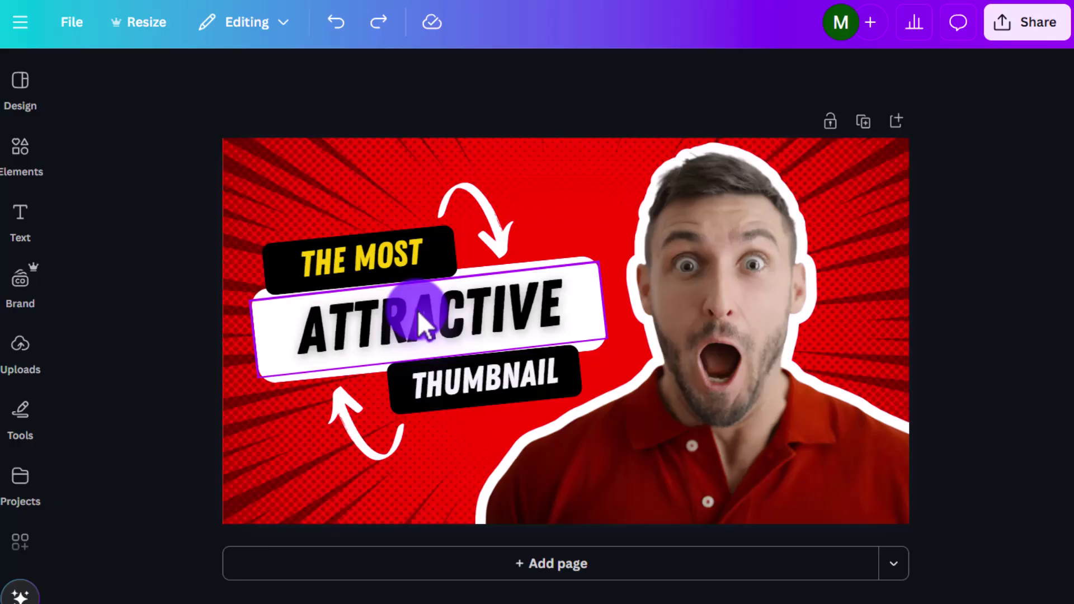
Retype the headline lines as 'HOW TO' and 'MAKE A YOUTUBE'.
click(392, 261)
double_click(392, 259)
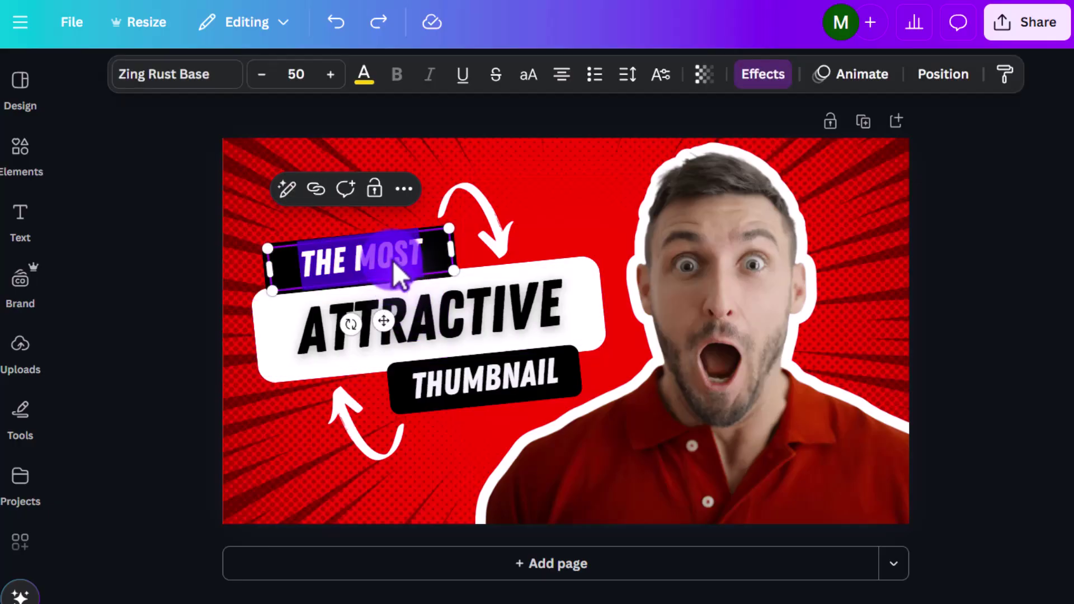
text(HOW TO)
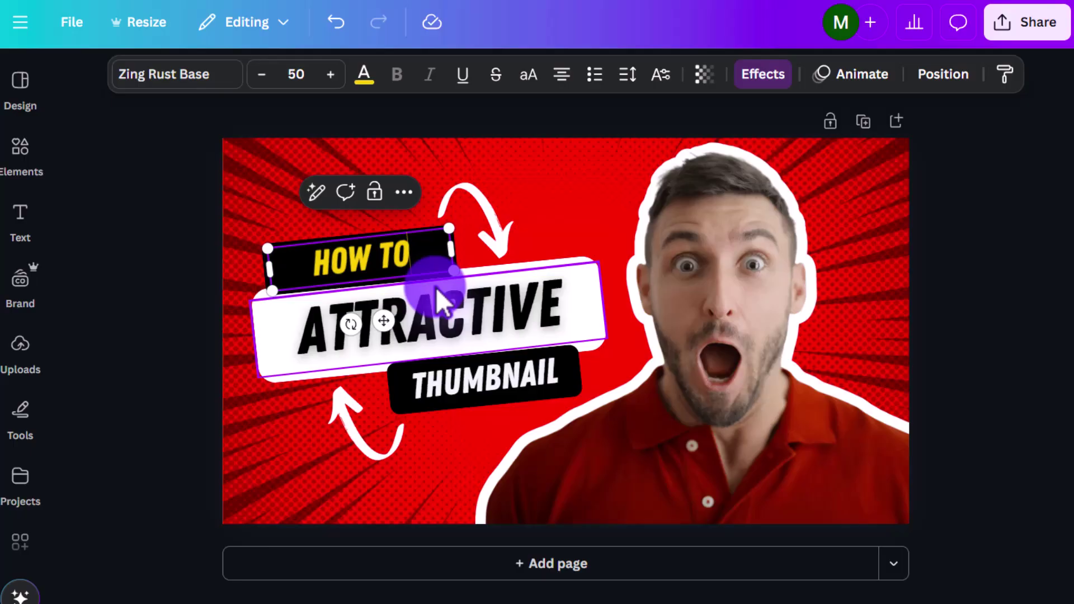
click(443, 300)
double_click(443, 300)
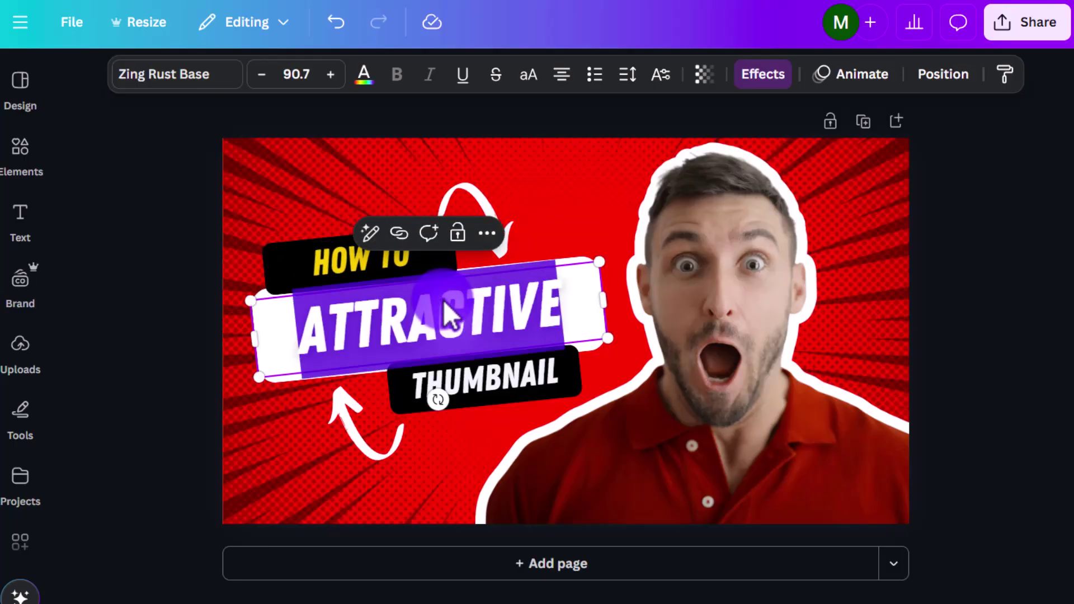
text(MAKE A)
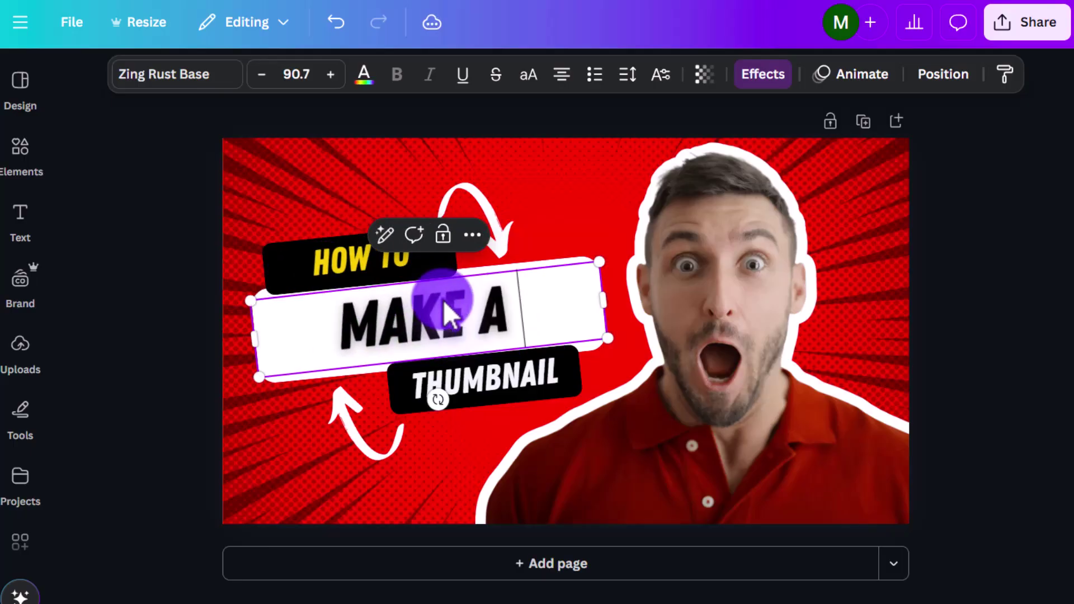
text( YOUTUBE)
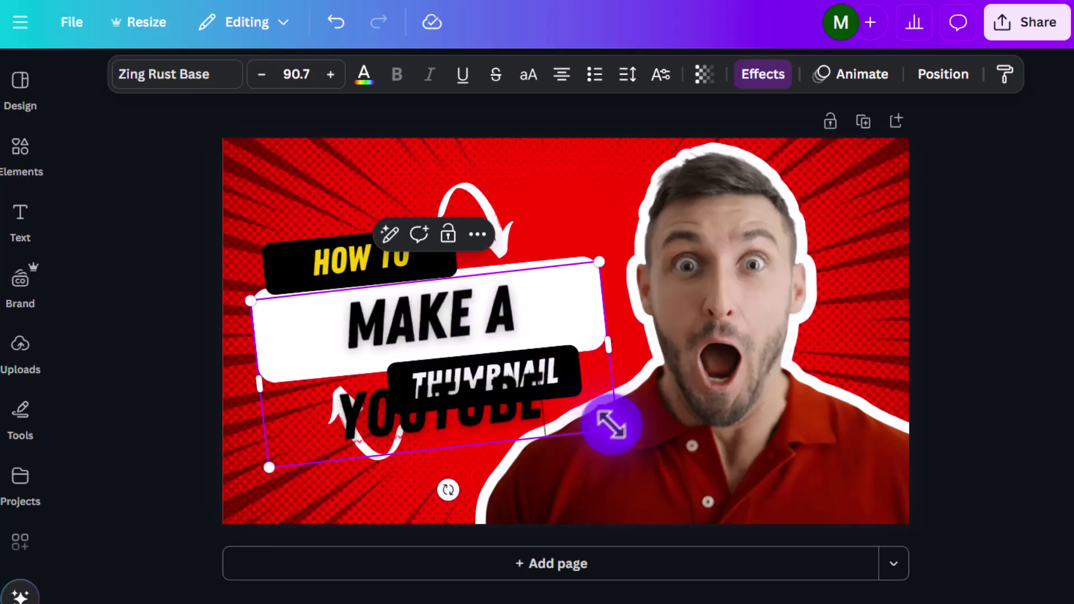
Resize the title so MAKE A YOUTUBE fits one line, and nudge the photo and title.
drag(613, 425, 571, 379)
drag(551, 335, 597, 336)
click(565, 240)
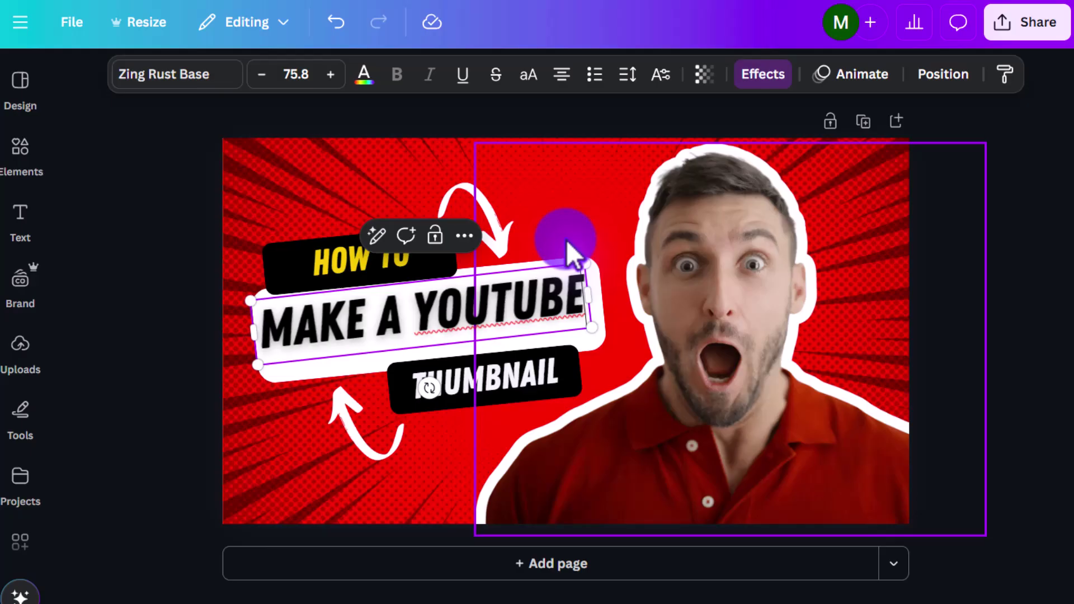
drag(515, 288, 521, 293)
drag(431, 311, 454, 316)
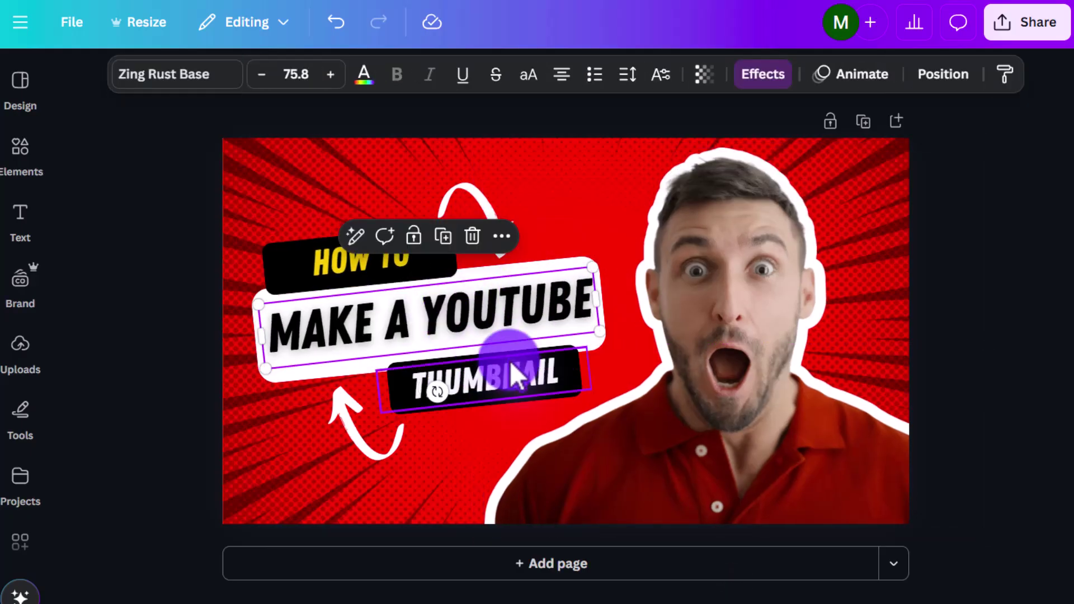
click(983, 223)
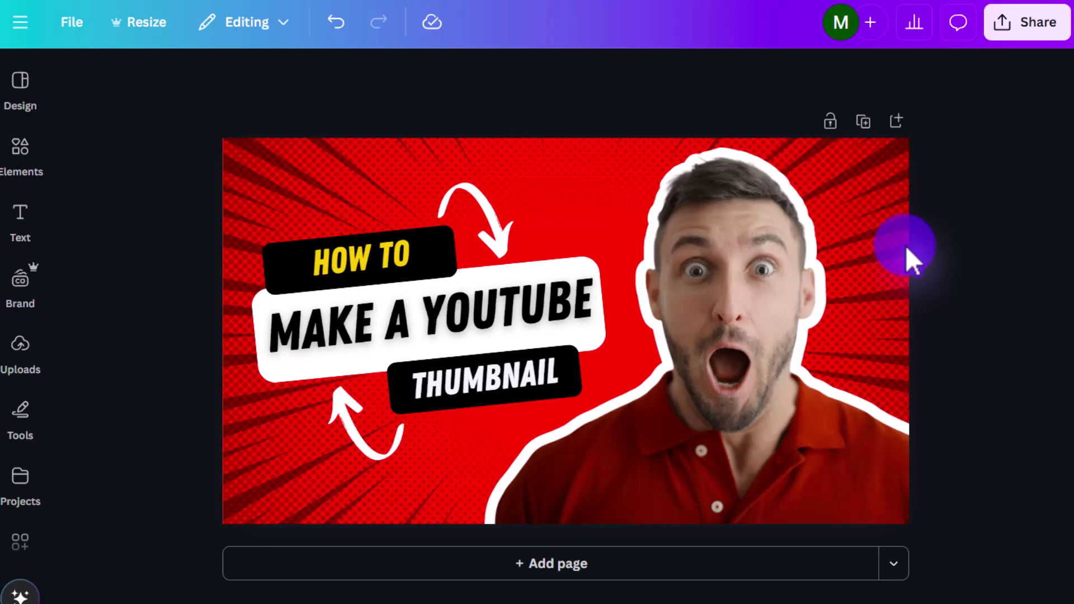
Delete the shocked man photo and search Elements for 'shocked'.
click(730, 301)
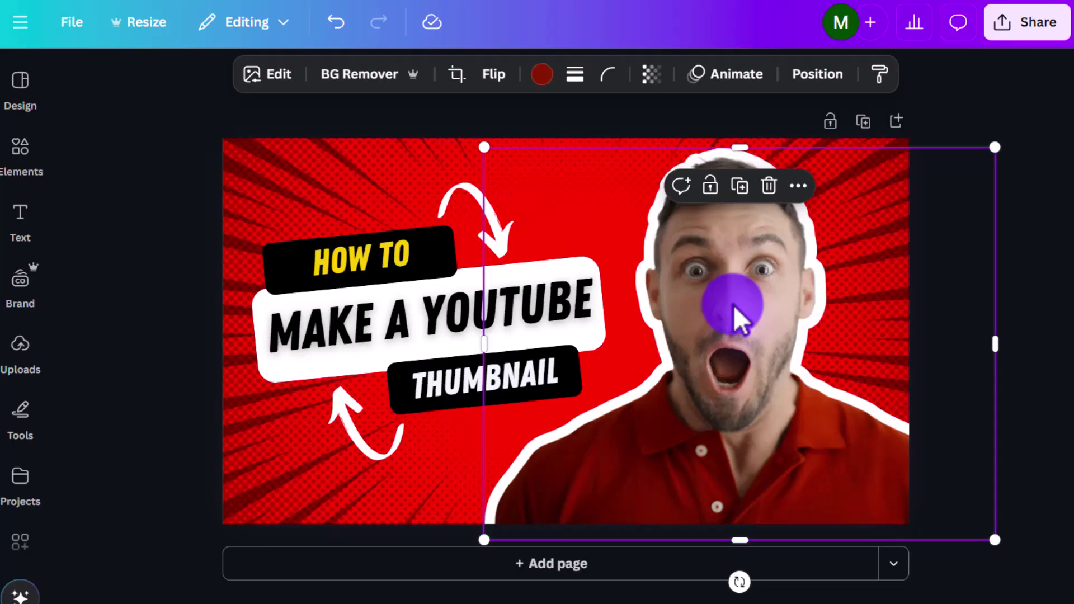
key(Delete)
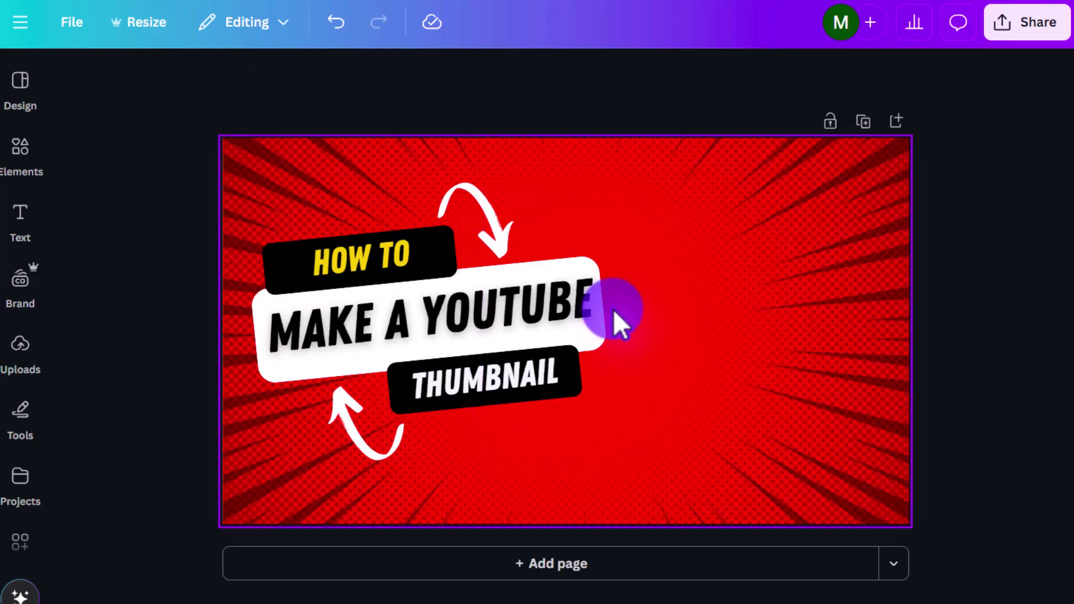
click(19, 150)
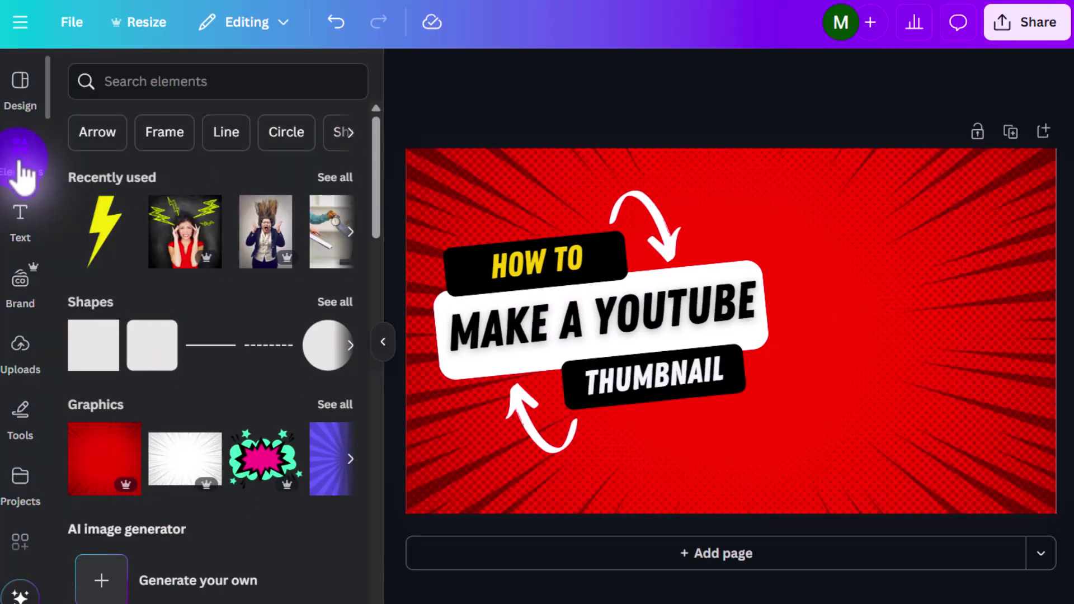
click(186, 83)
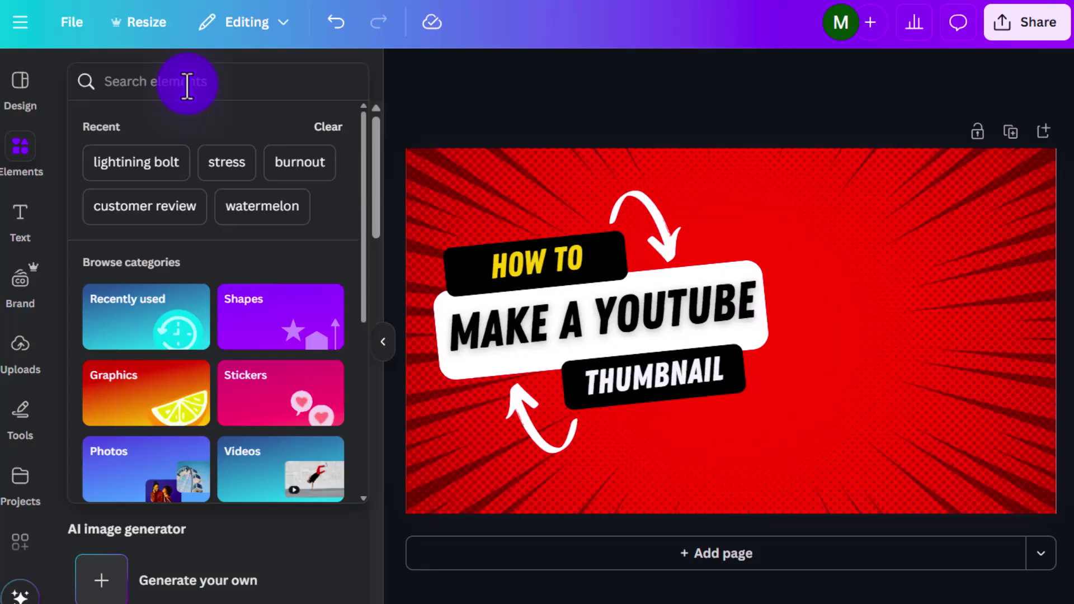
text(shocked)
key(Return)
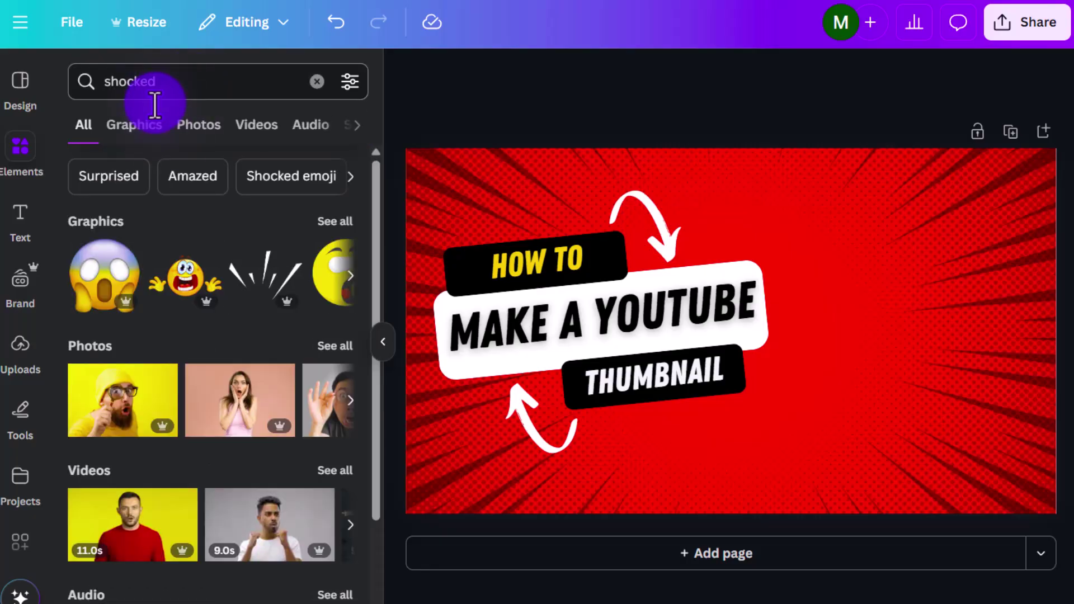
Add the shocked woman photo from Photos and move it to the right side.
click(200, 130)
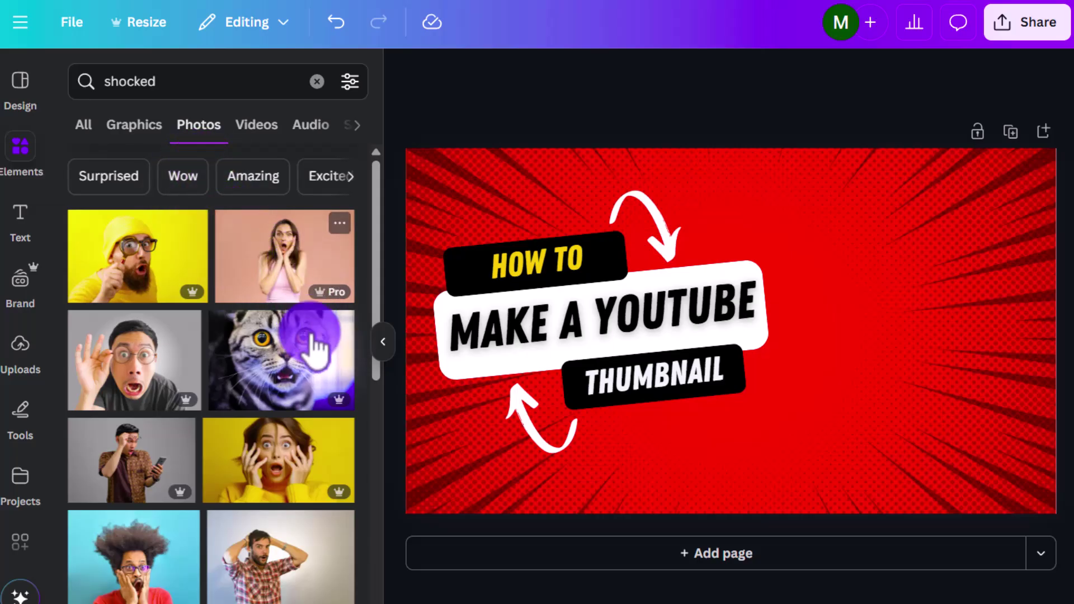
click(291, 267)
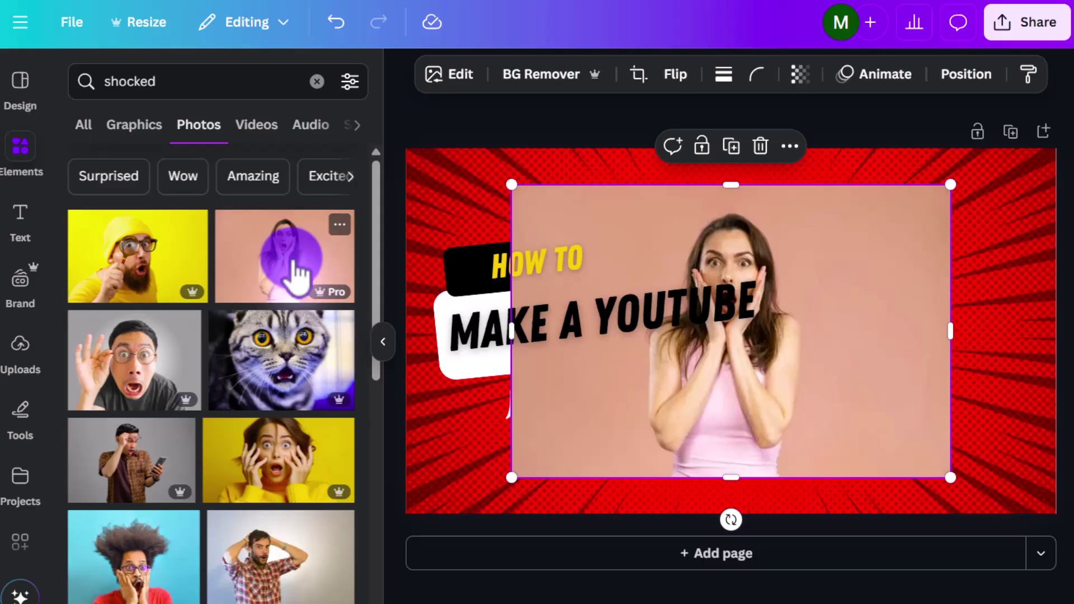
drag(735, 419, 881, 418)
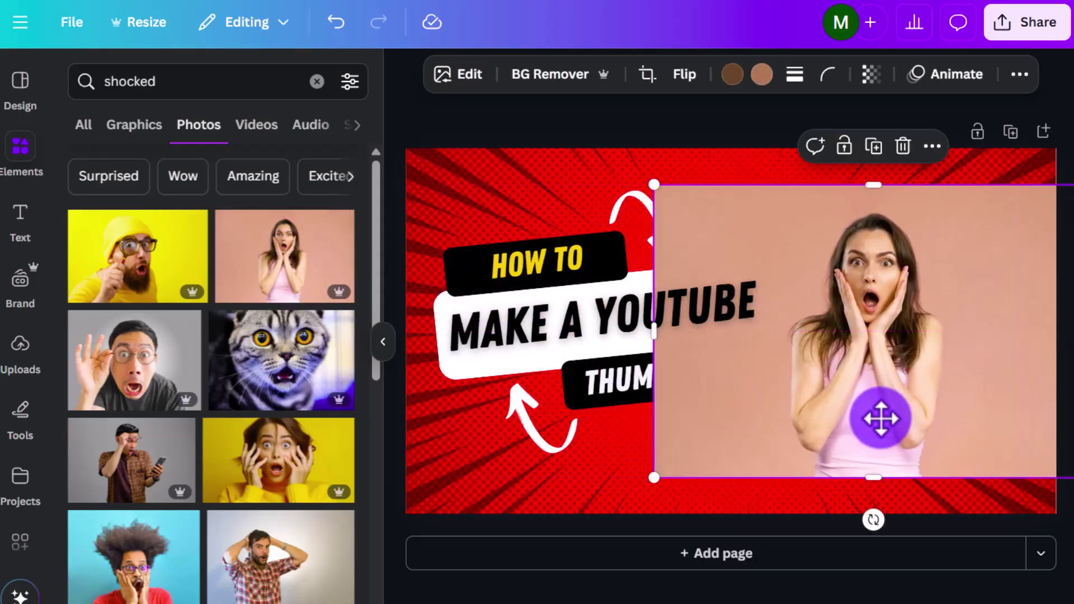
Remove the woman photo's pink background, then enlarge, crop and position her.
click(559, 79)
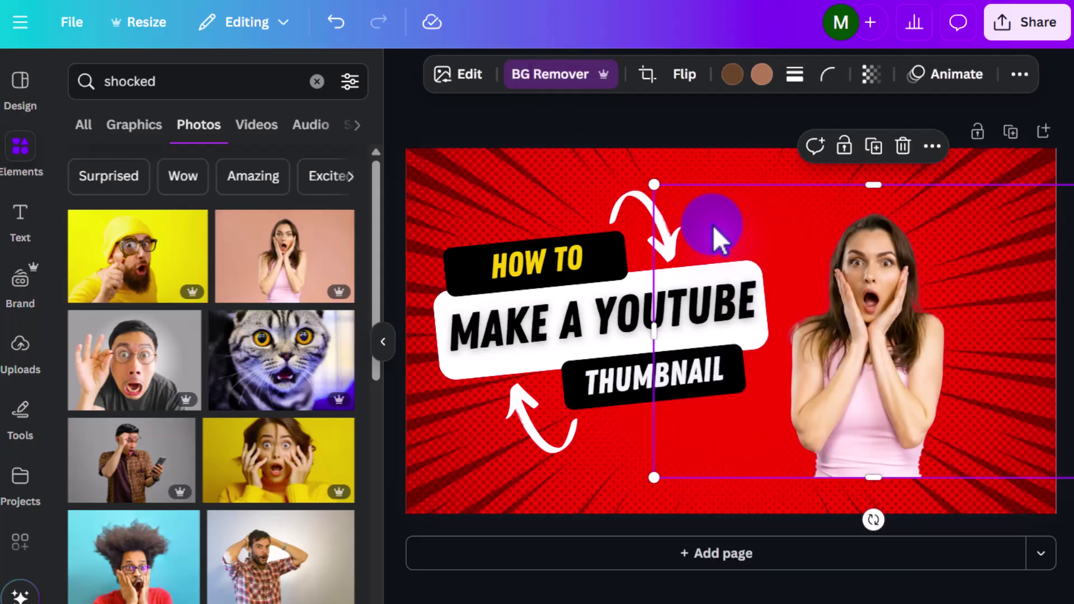
drag(652, 182, 547, 84)
drag(823, 372, 889, 403)
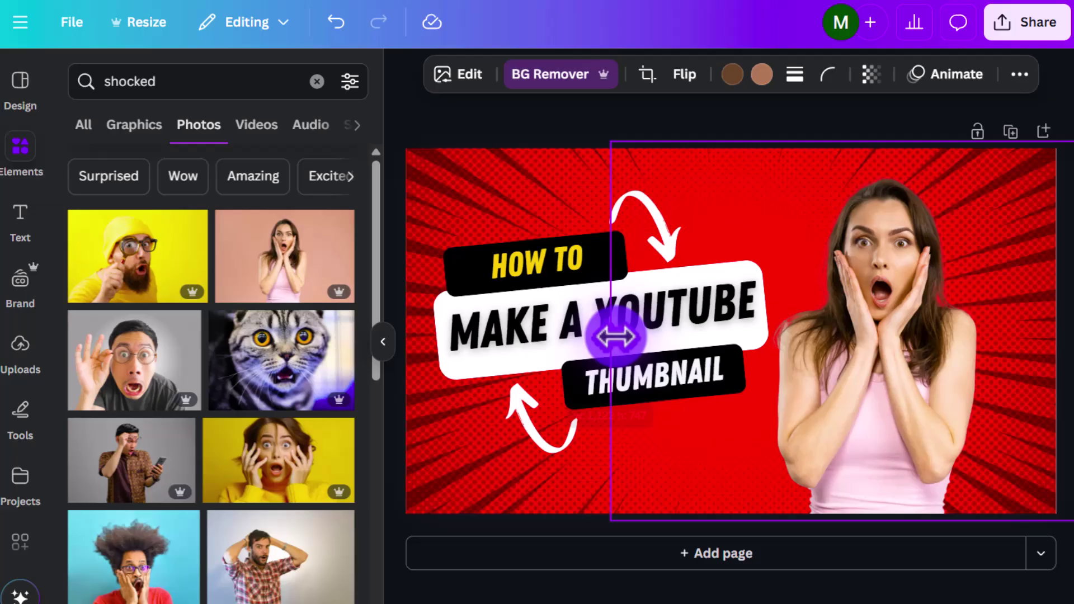
drag(616, 338, 756, 341)
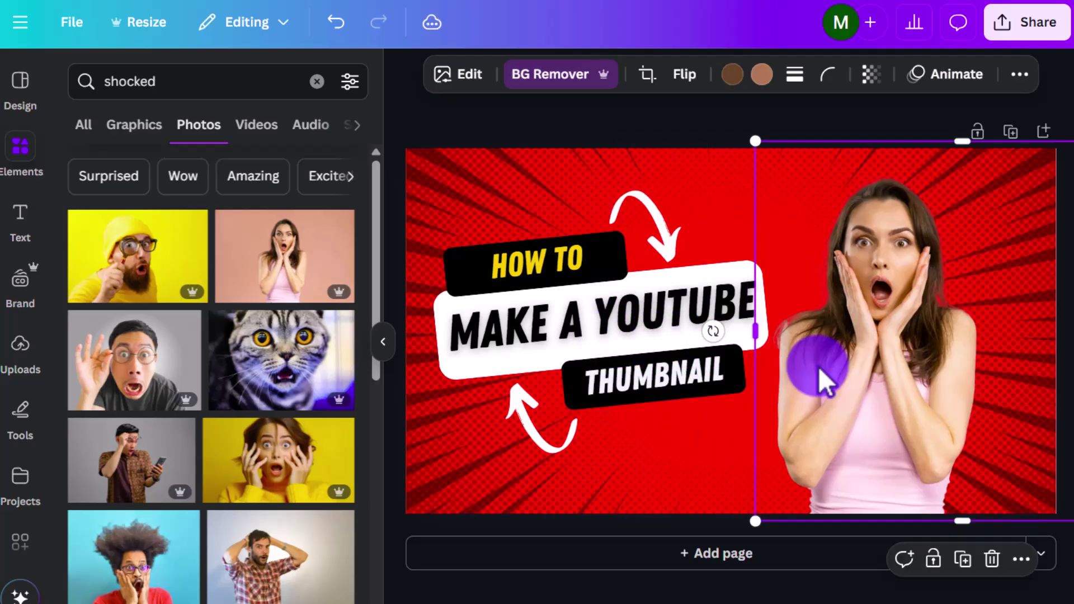
drag(819, 369, 857, 381)
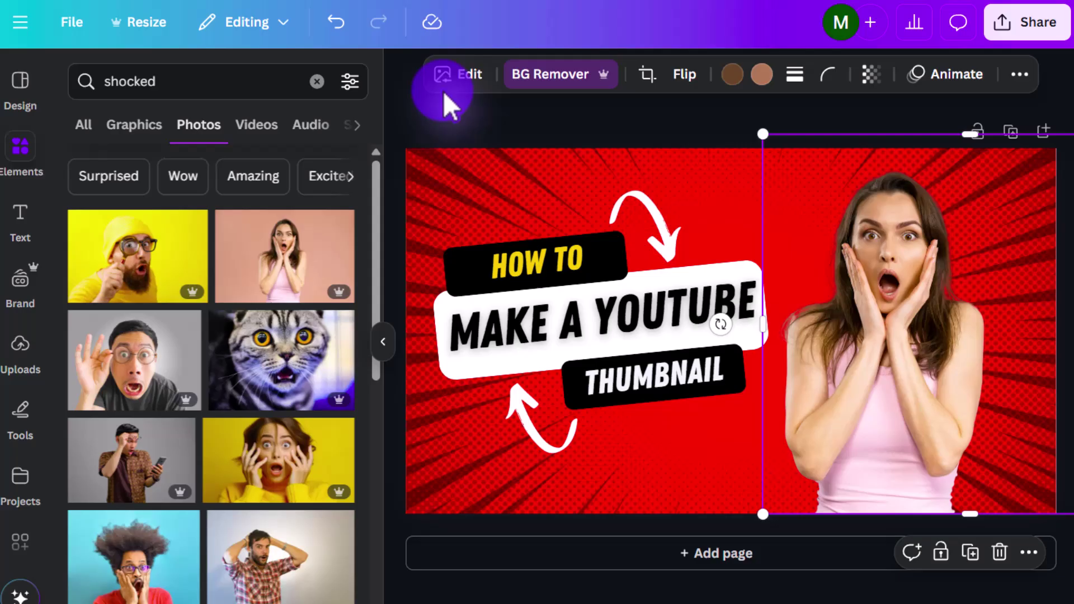
Add a Glow shadow to the woman cutout, then enlarge her and shift her left.
click(461, 75)
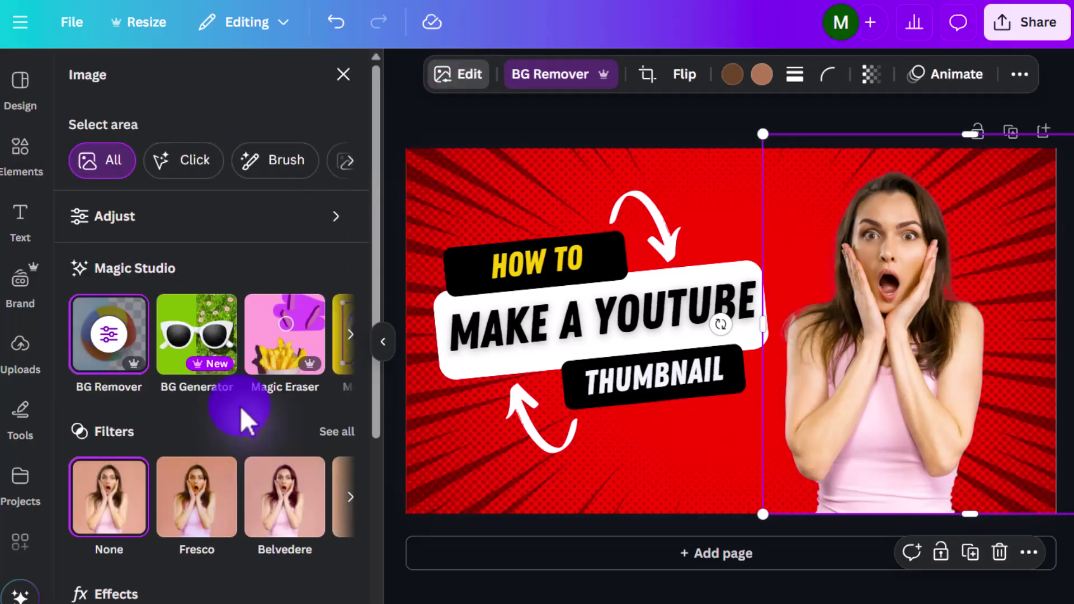
scroll(240, 405, down, 4)
scroll(240, 405, up, 2)
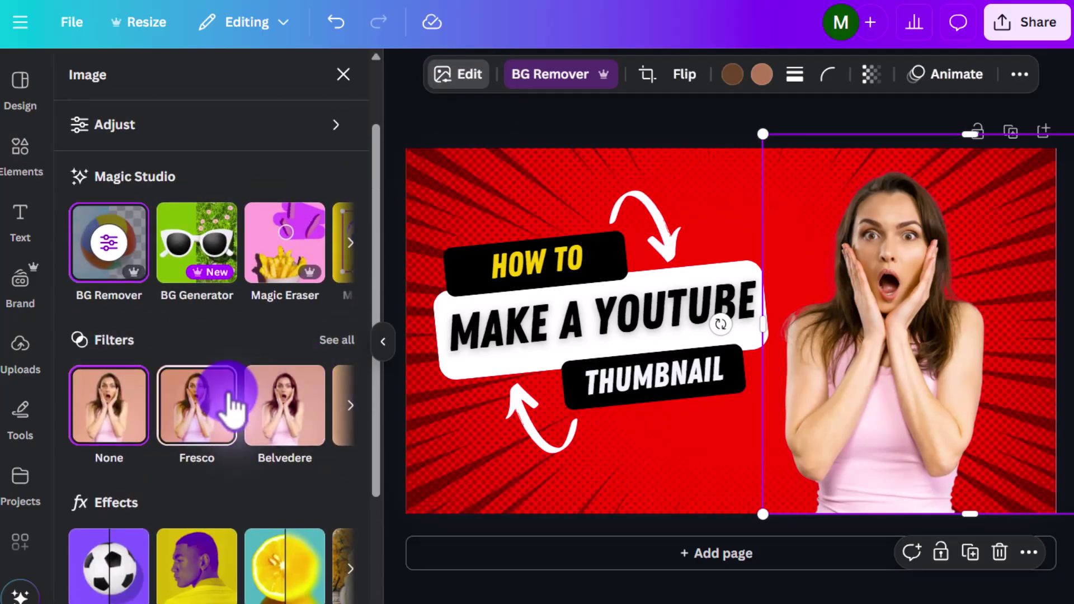
scroll(233, 408, down, 3)
click(120, 398)
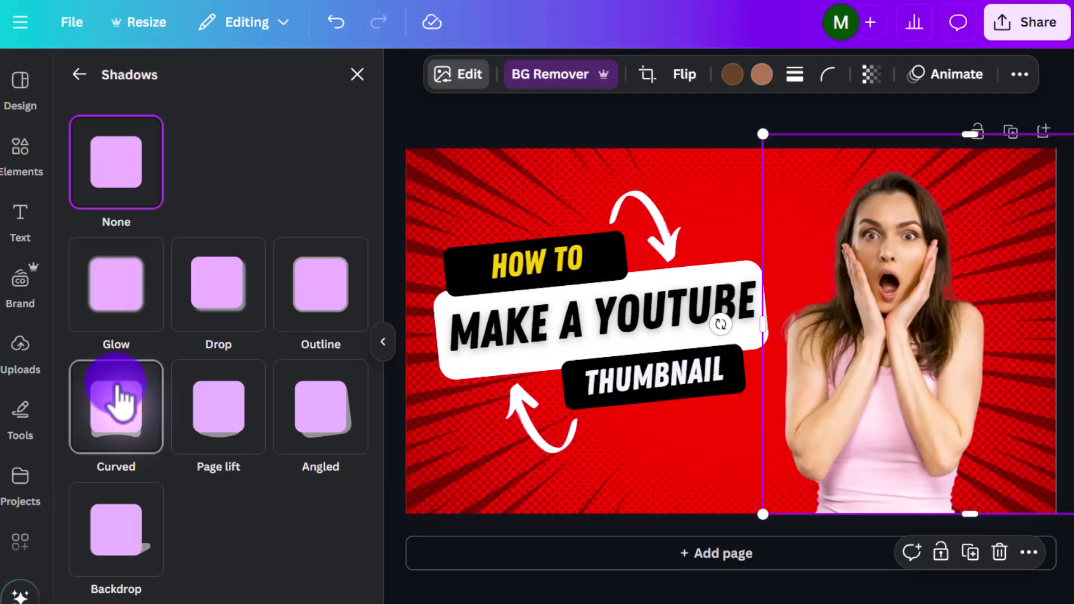
click(155, 308)
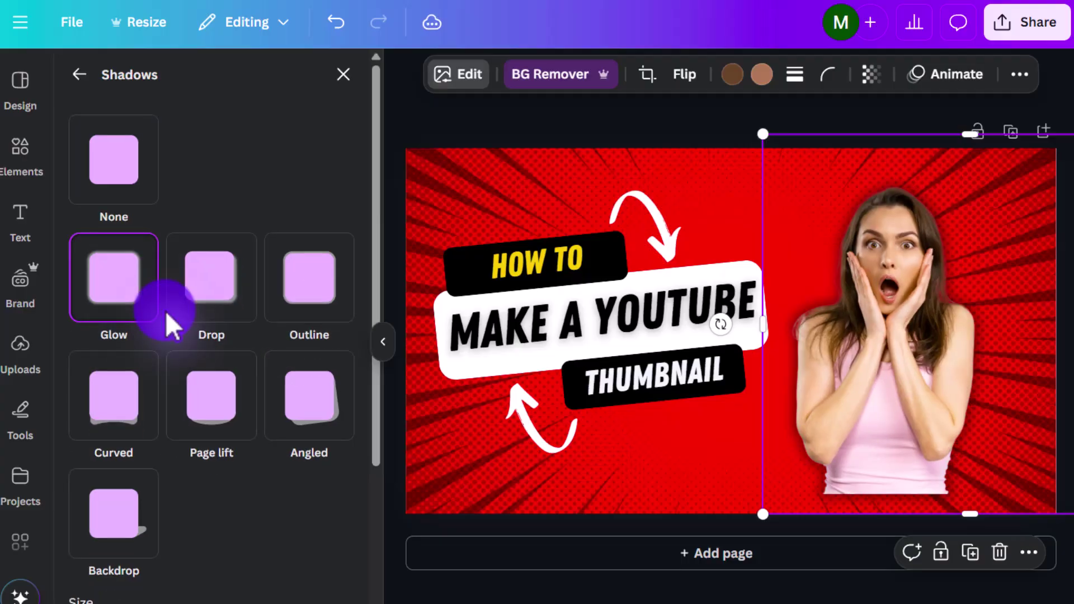
drag(759, 520, 731, 536)
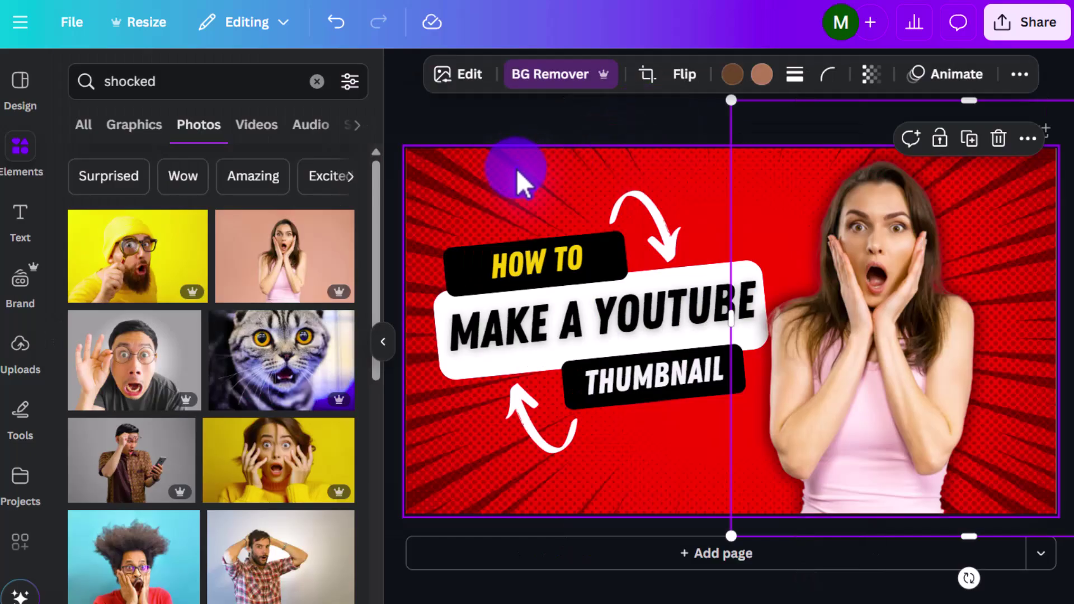
Recolour the background peach from Photo colors after trying purple, yellow, lavender and pink.
click(516, 169)
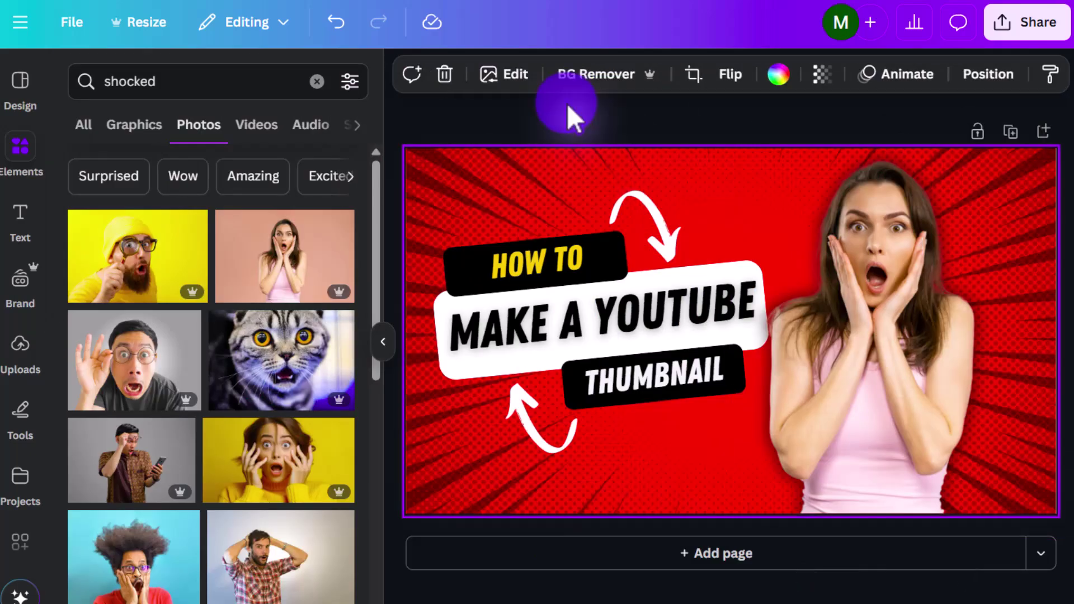
click(778, 74)
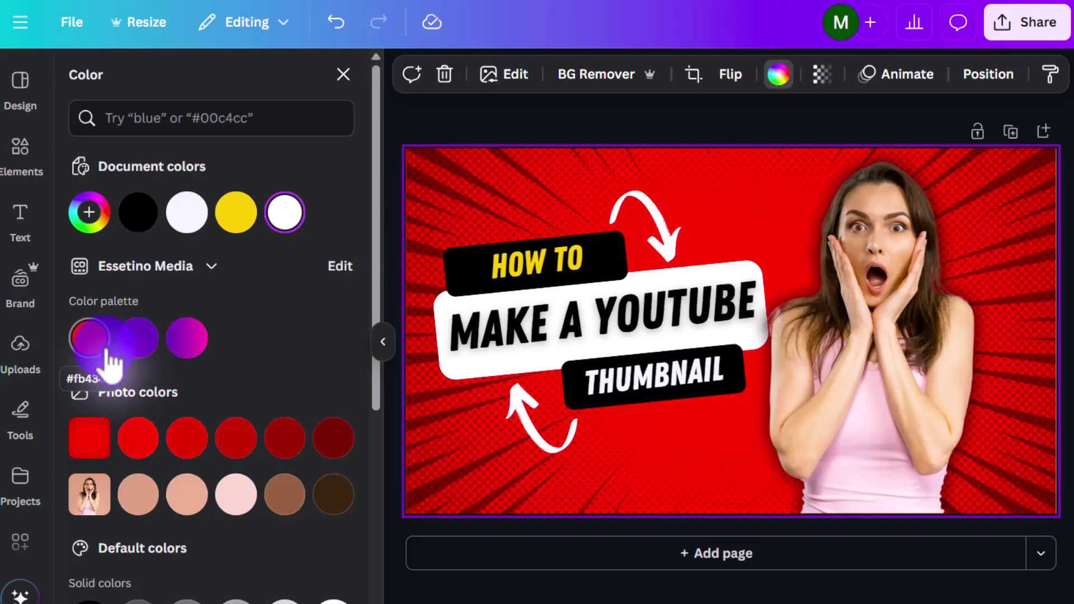
click(138, 350)
click(236, 213)
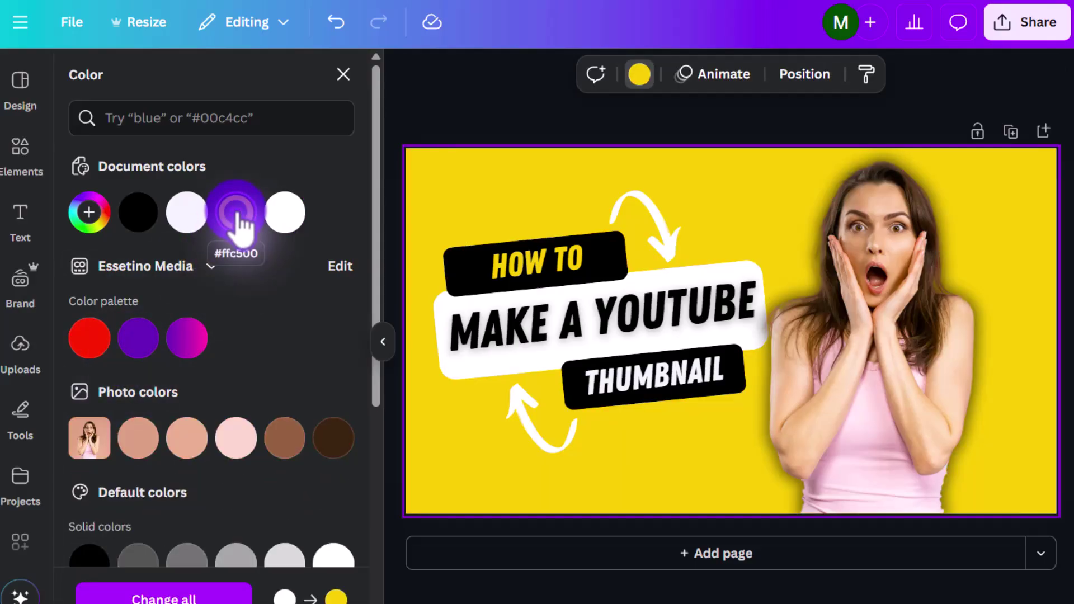
click(189, 219)
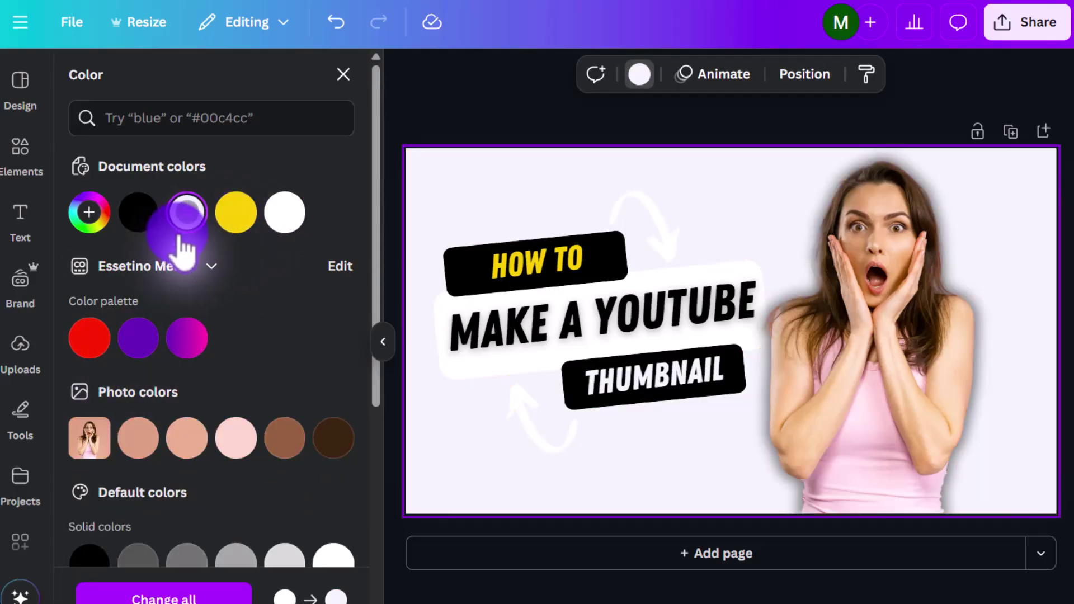
click(235, 442)
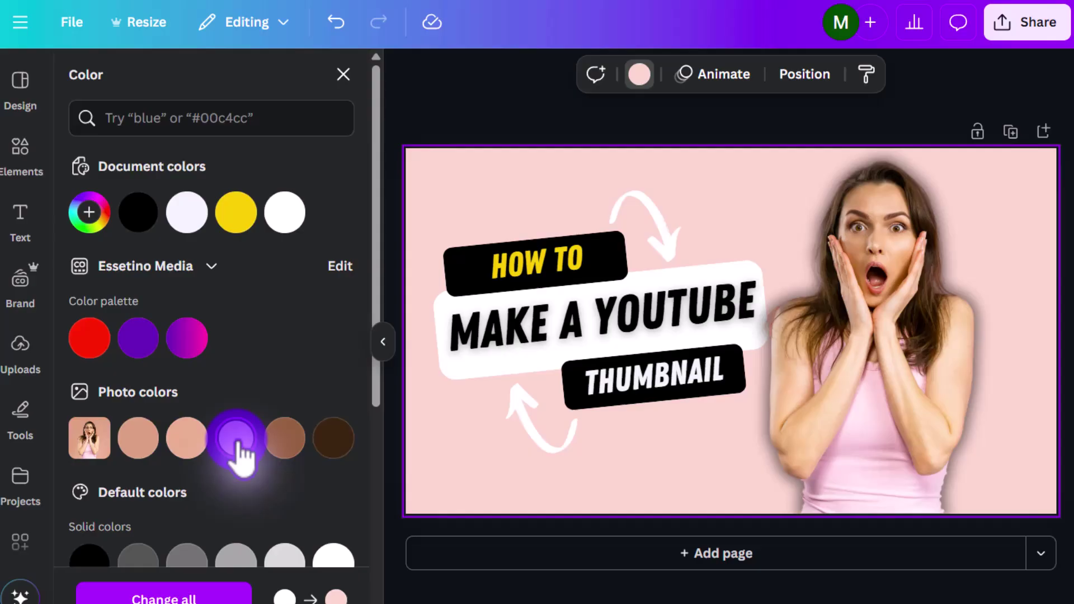
click(187, 443)
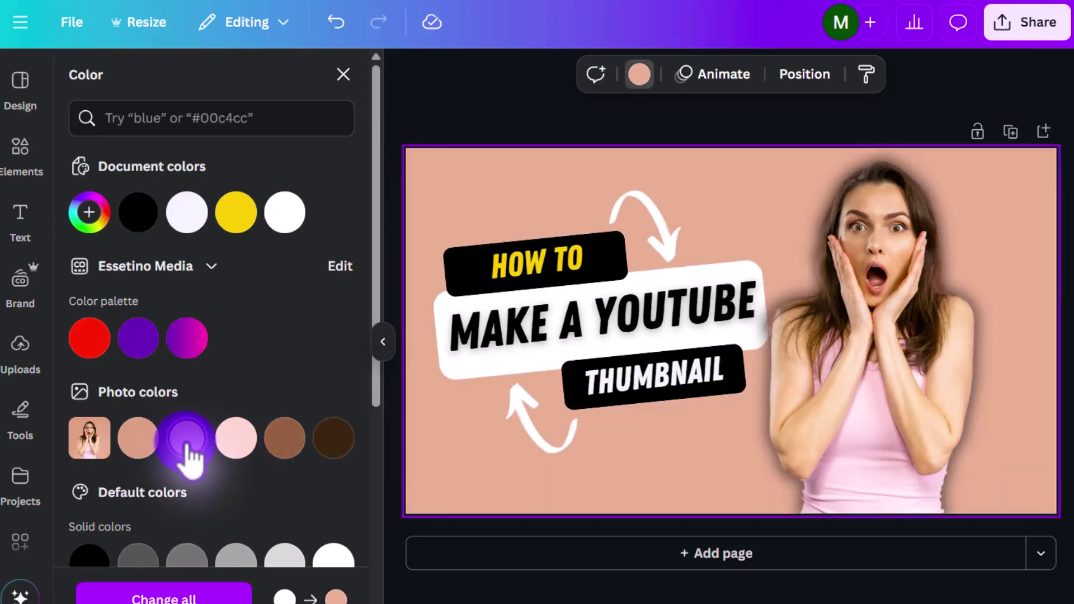
Replace the Elements search with 'stars' and show Graphics results.
click(508, 173)
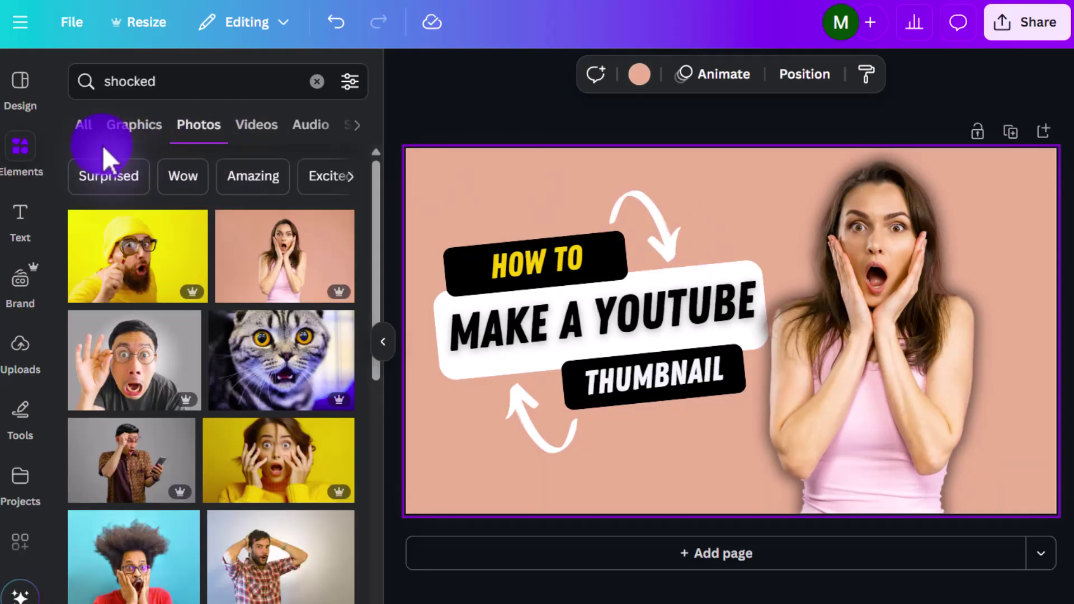
click(152, 81)
drag(152, 81, 80, 80)
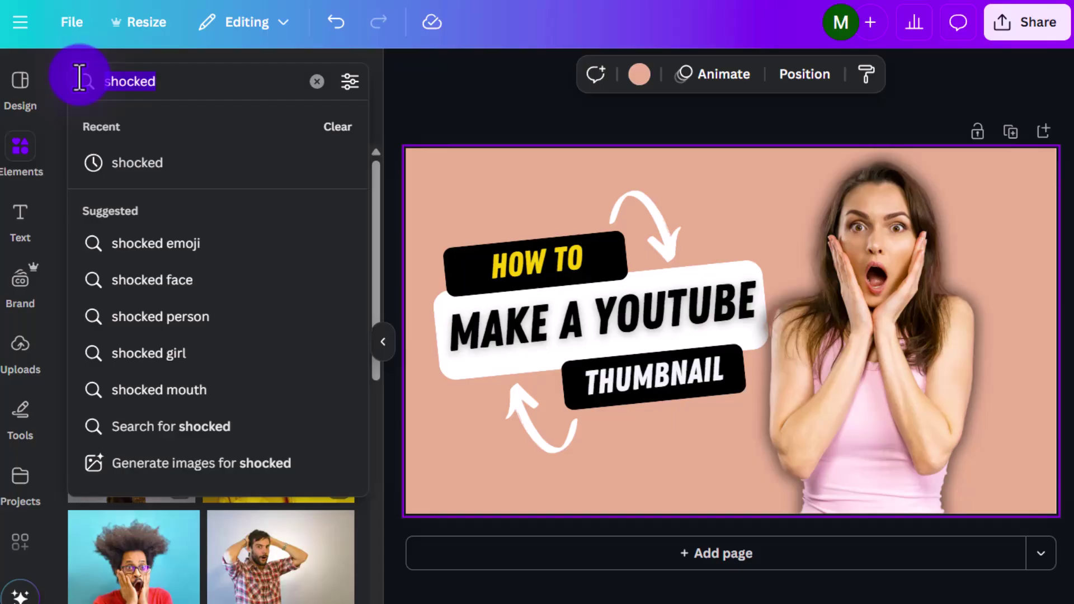
key(BackSpace)
text(stars)
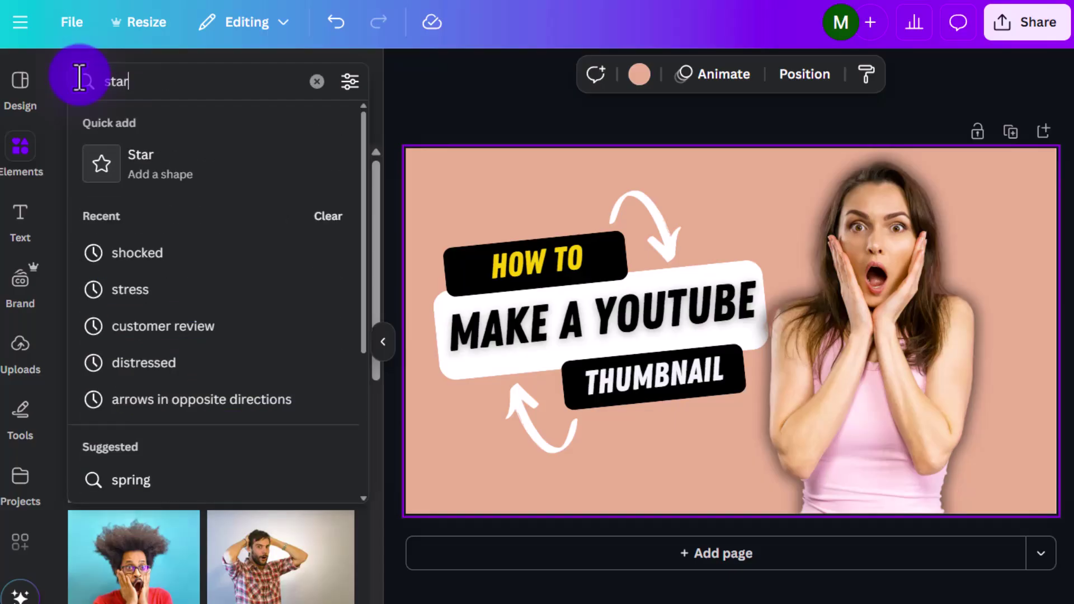
key(Return)
click(133, 126)
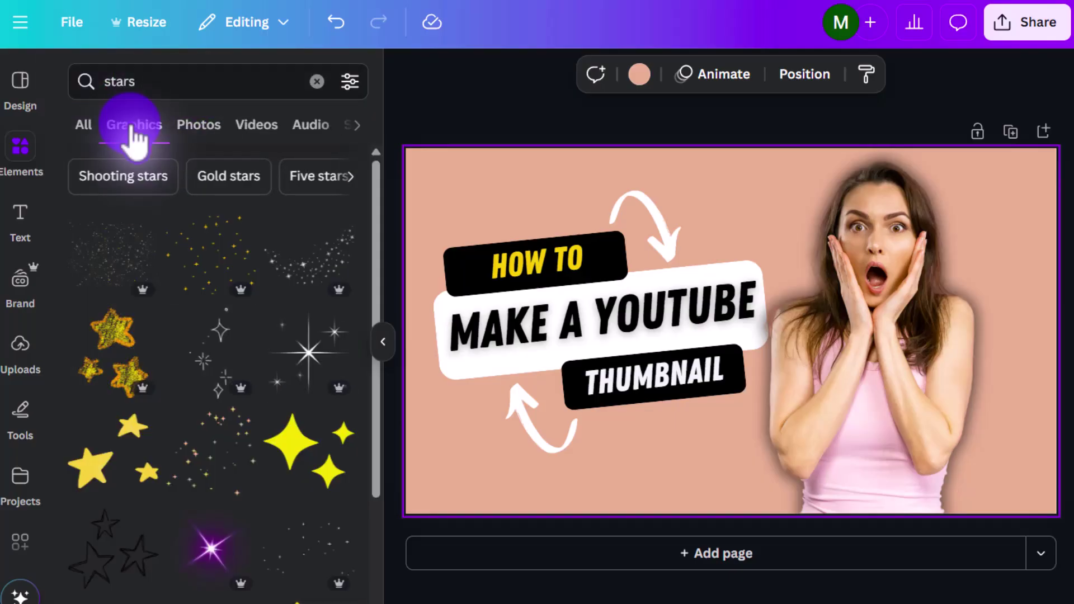
Add the purple sparkle, shrink it and place it beside the woman's head.
scroll(235, 336, down, 2)
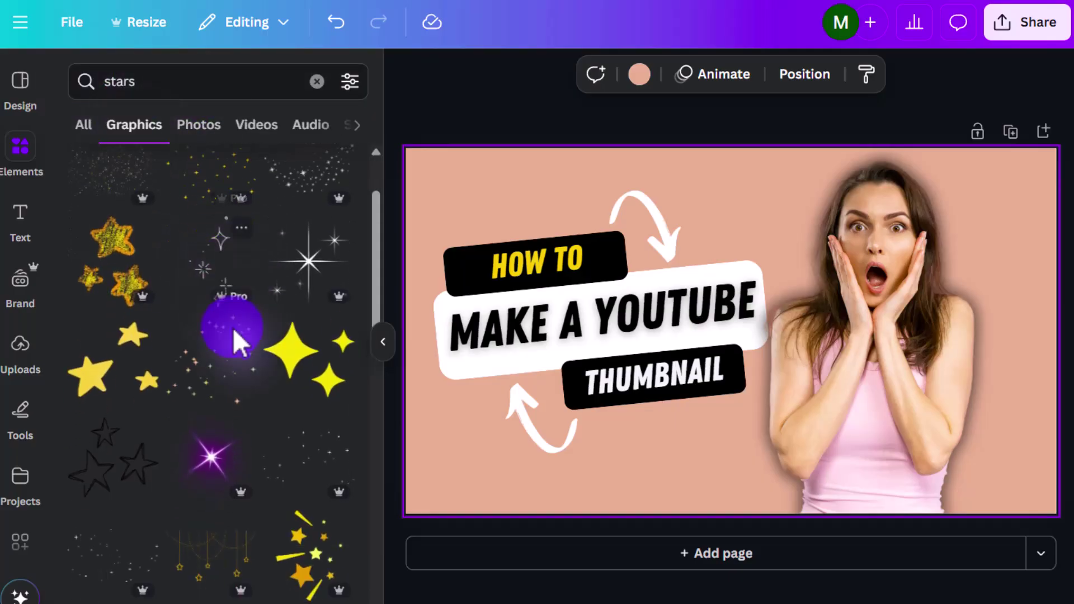
click(213, 465)
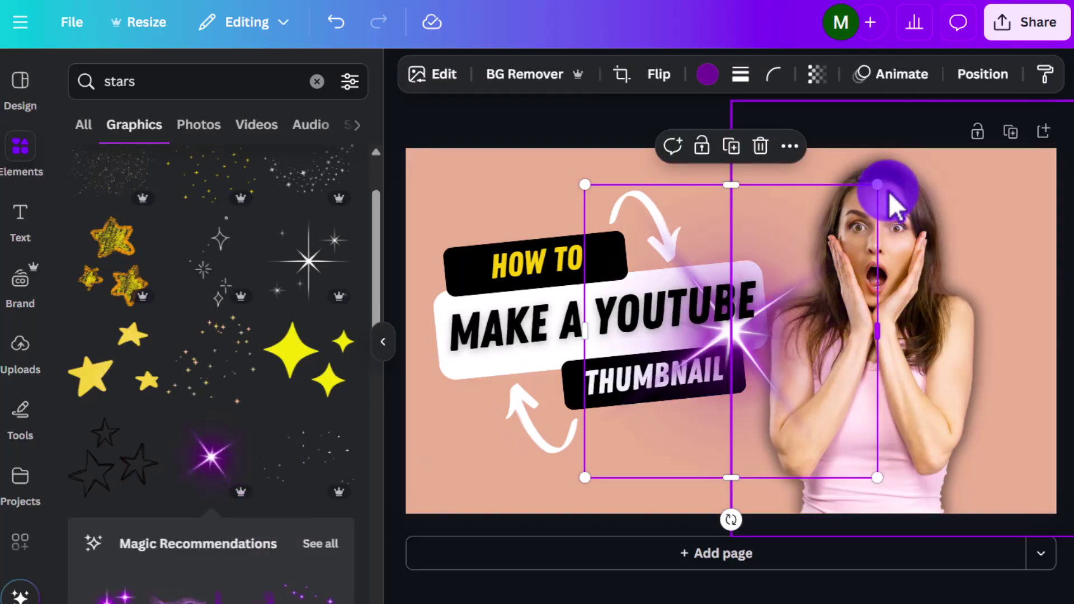
drag(887, 191, 744, 305)
drag(710, 364, 960, 234)
drag(882, 322, 661, 446)
Duplicate the sparkle and place a smaller copy below THUMBNAIL.
click(995, 313)
drag(726, 389, 711, 403)
drag(647, 472, 673, 457)
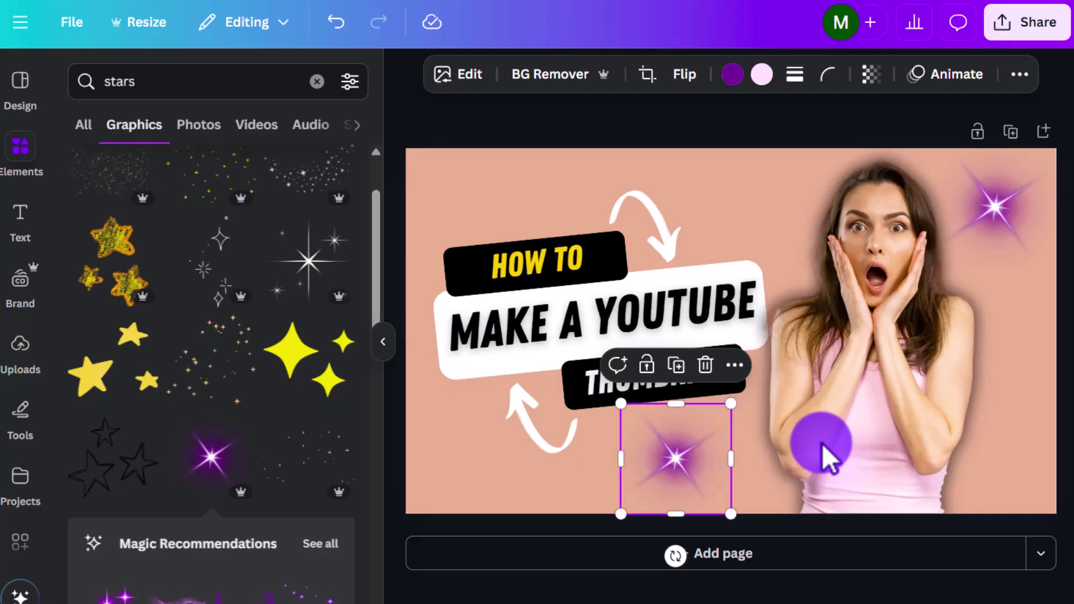
click(670, 119)
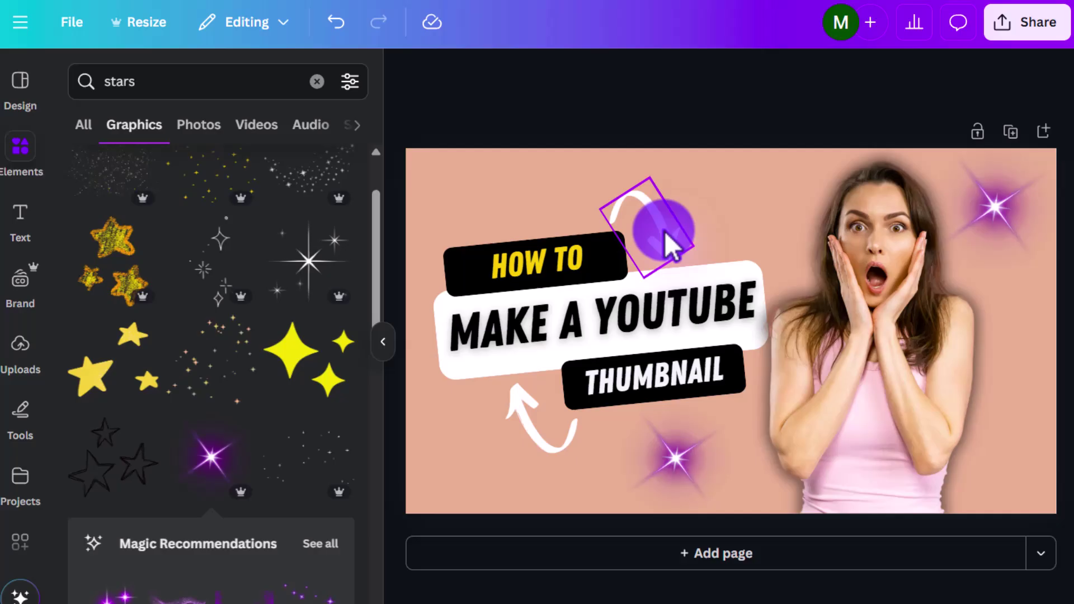
Set the middle headline to Anton at size 62.8 and widen it to one line.
click(698, 308)
click(548, 79)
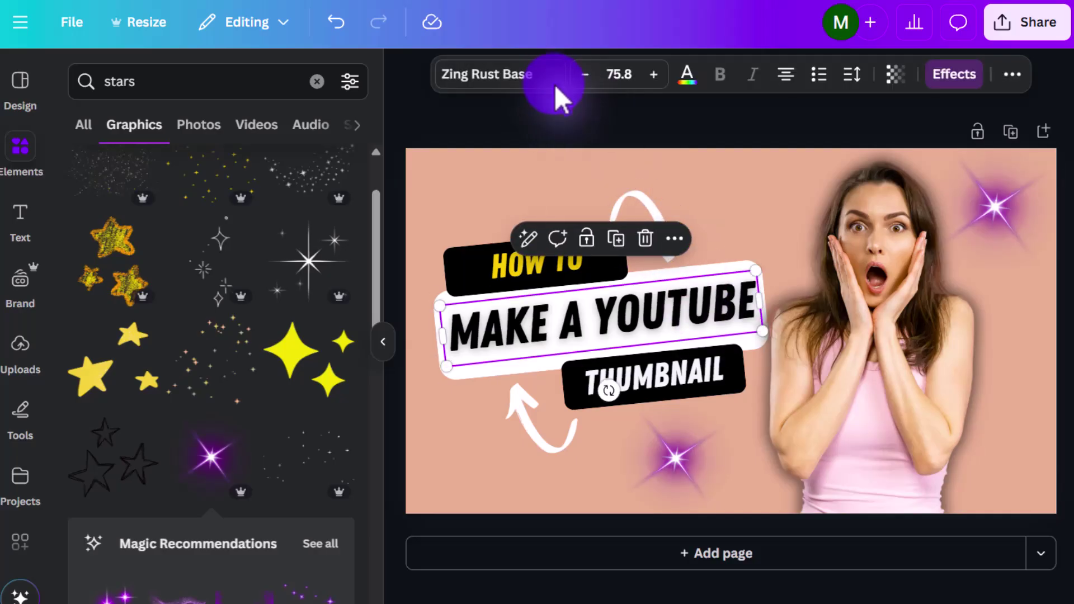
click(338, 376)
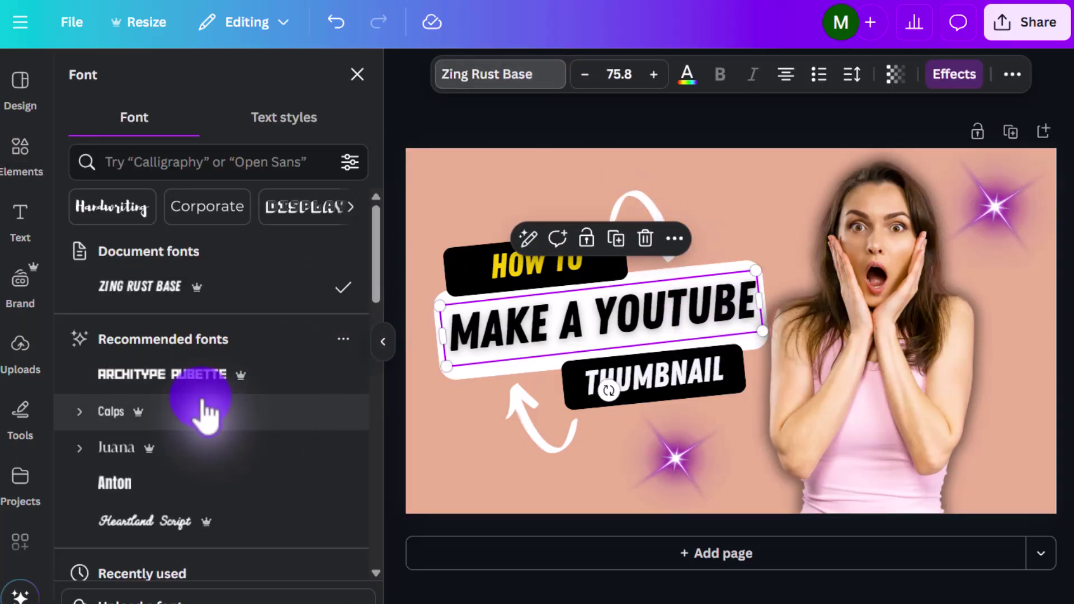
click(201, 484)
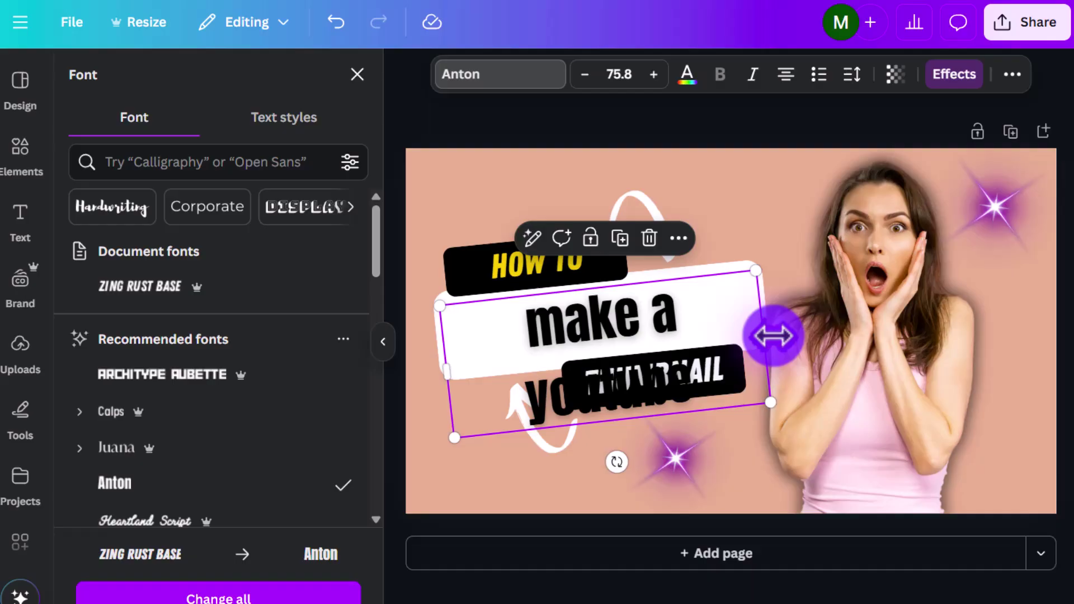
drag(770, 400, 714, 386)
mouse_move(706, 335)
mouse_down()
mouse_move(750, 314)
mouse_move(707, 317)
mouse_up()
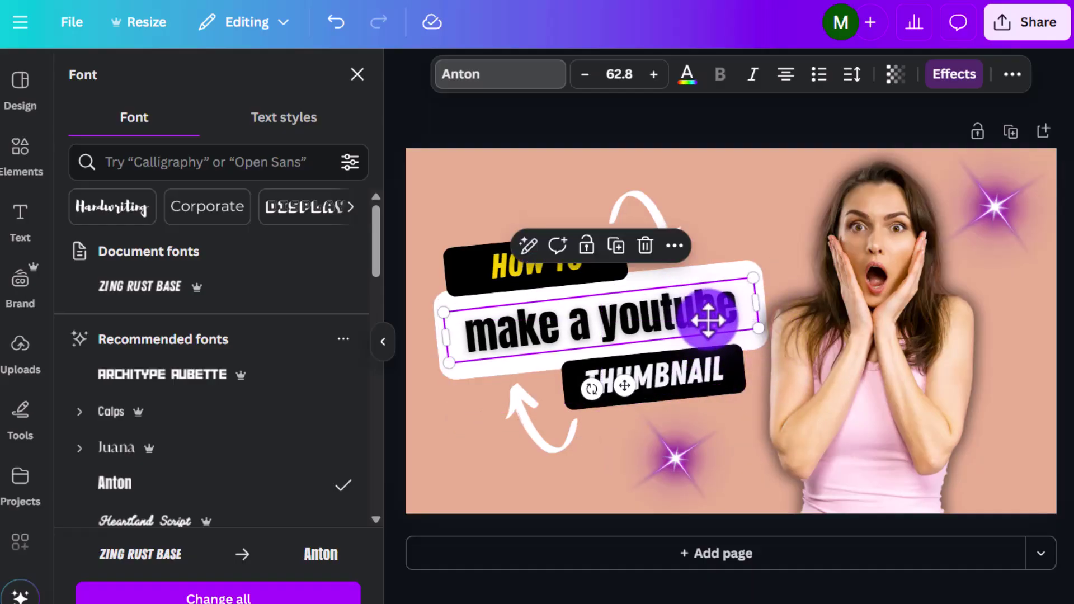
Give the headline the Splice text effect after trying Lift, then close the panel.
click(952, 78)
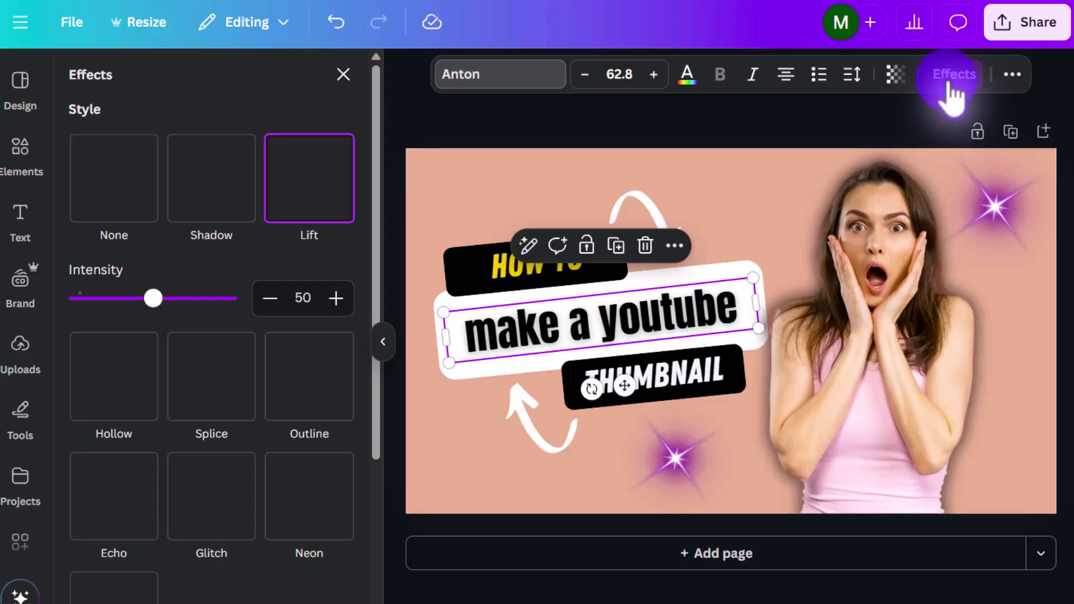
click(308, 207)
drag(153, 298, 179, 312)
click(211, 375)
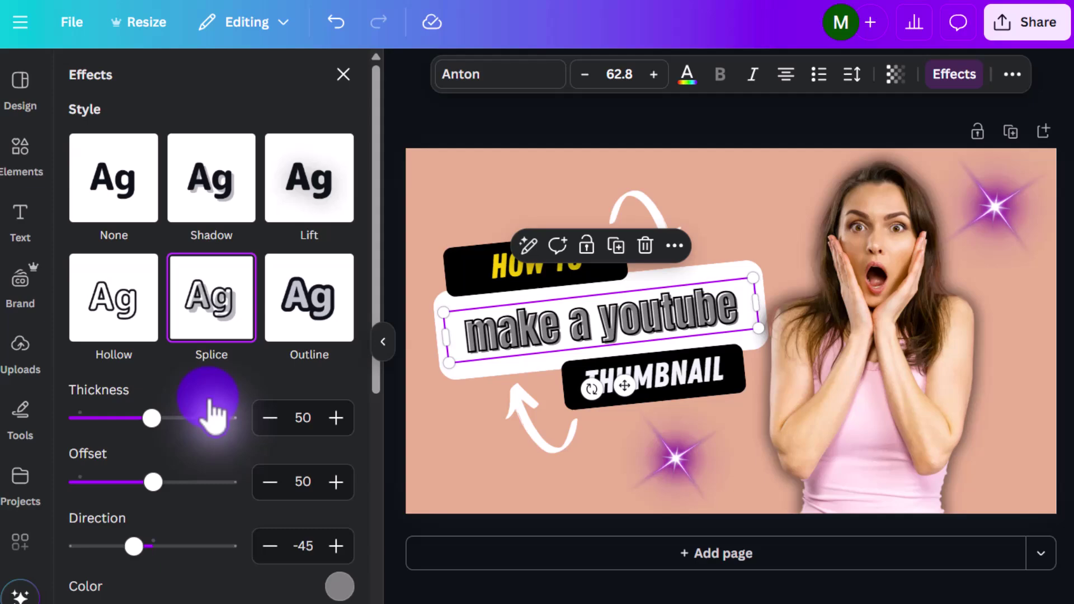
click(399, 331)
click(384, 341)
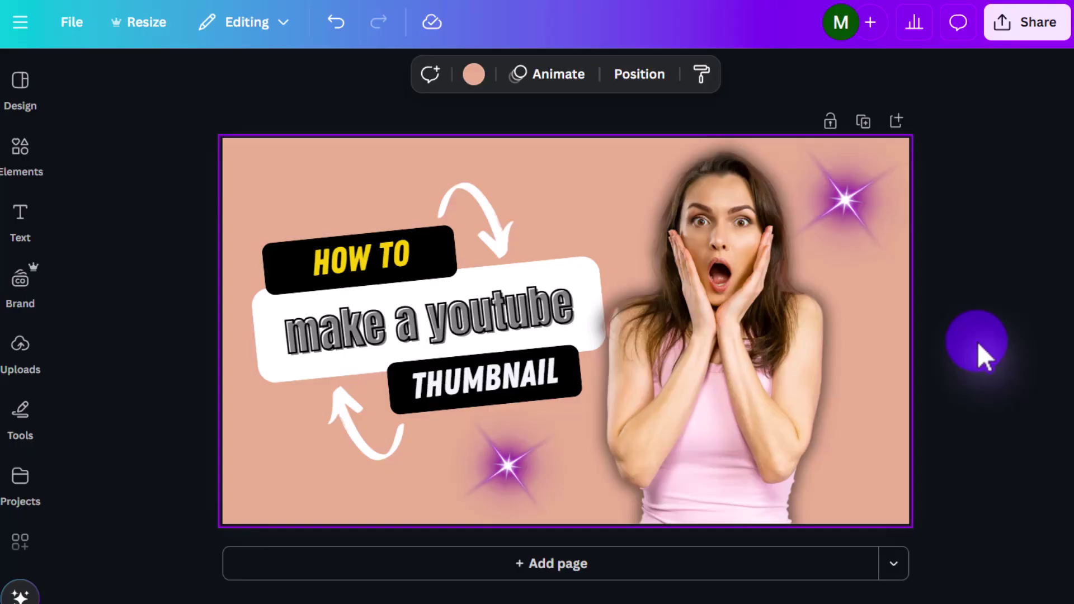
Duplicate the thumbnail page, then select the 'make a youtube' headline on Page 2.
click(864, 122)
click(894, 301)
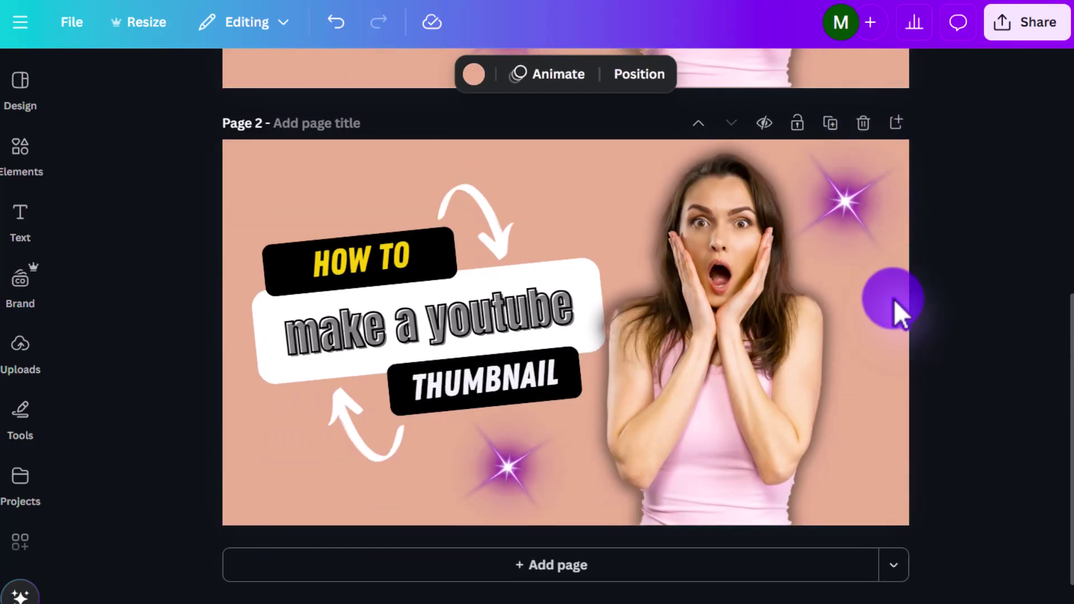
click(434, 338)
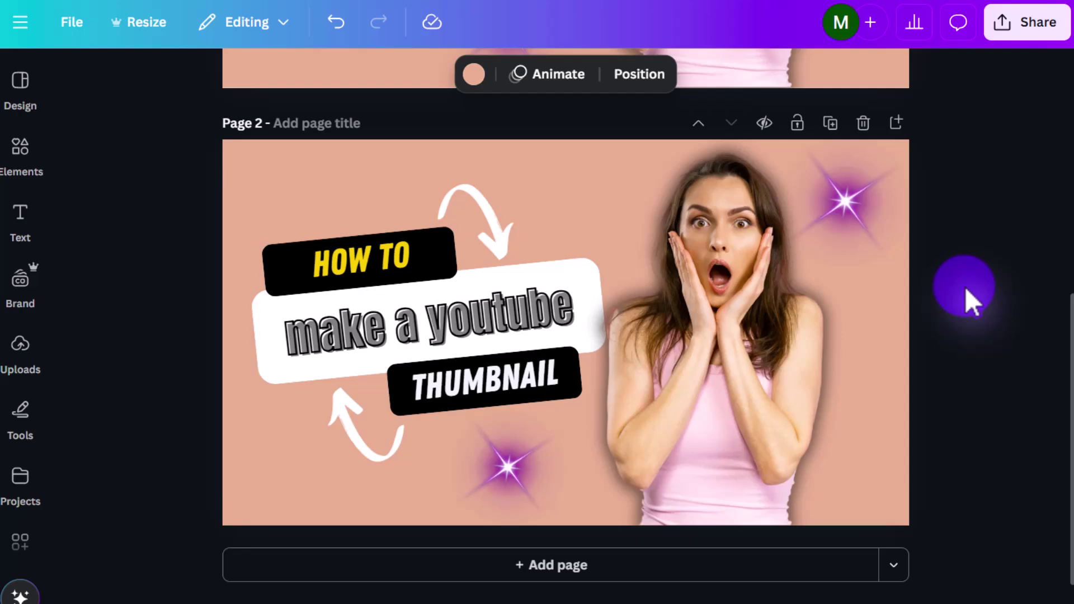
scroll(985, 271, up, 1)
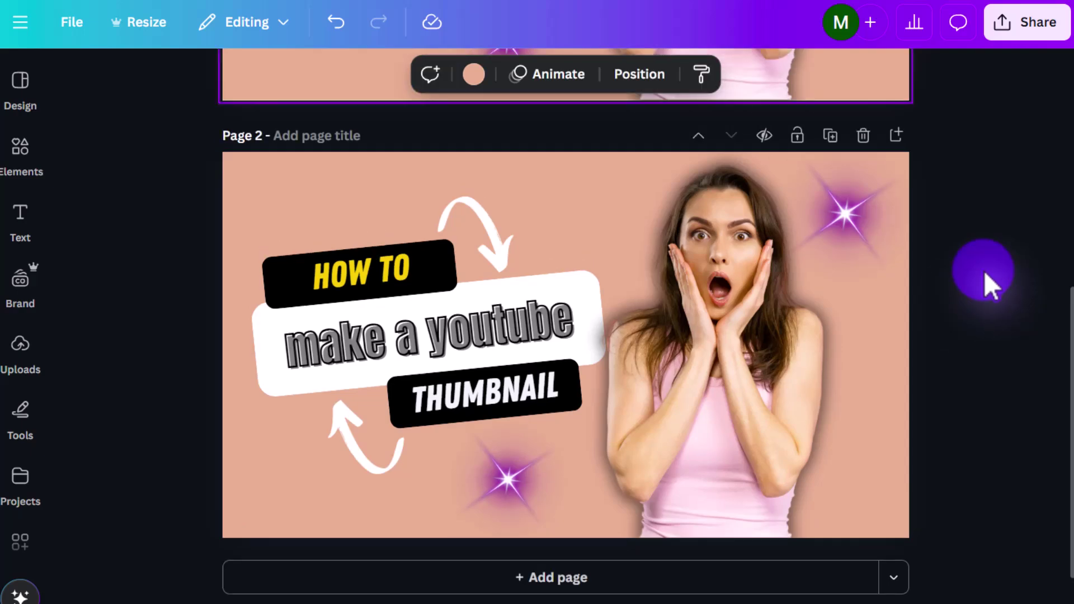